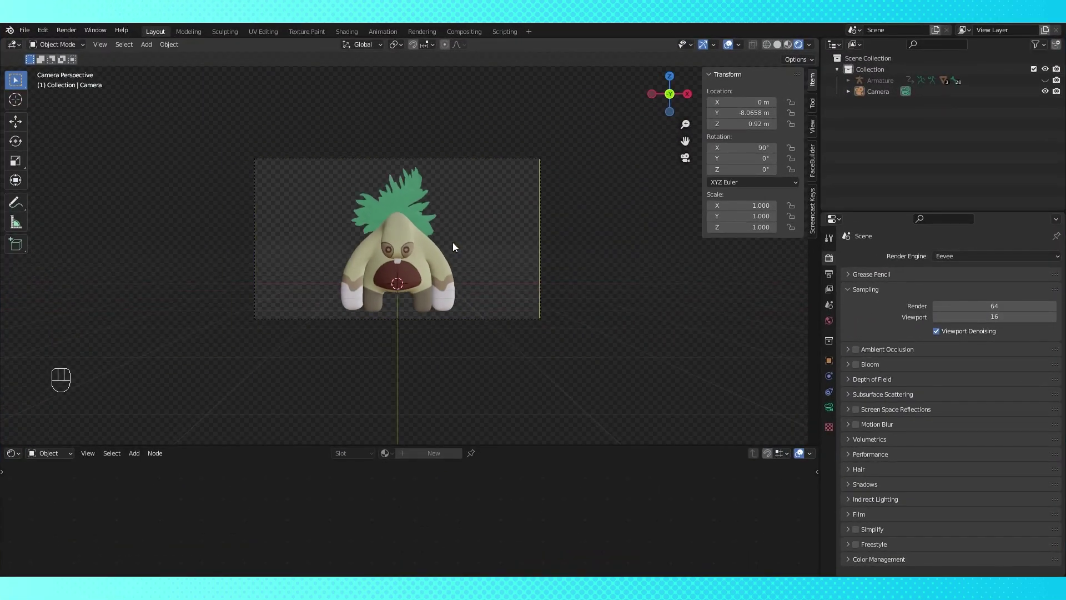
Step: Add a Sun light, raise it behind the character from the side view, and tilt it to about -64.4° on X
{"action": "mouse_move", "coordinate": [384, 364]}
{"action": "left_click", "coordinate": [479, 376]}
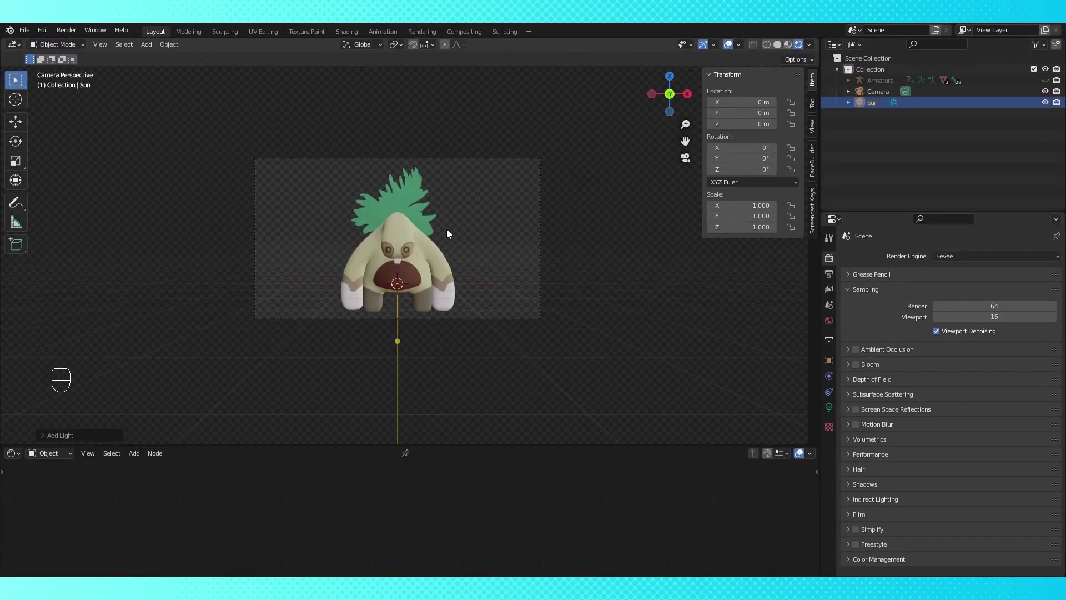
{"action": "key", "text": "KP_3"}
{"action": "key", "text": "g"}
{"action": "left_click", "coordinate": [526, 205]}
{"action": "key", "text": "r"}
{"action": "left_click", "coordinate": [471, 325]}
Step: In camera view, move the Sun to about X -1.55 m, Z 2.65 m, turn it about 26.7° around Z, and set strength to 25
{"action": "key", "text": "KP_0"}
{"action": "key", "text": "g"}
{"action": "left_click", "coordinate": [394, 165]}
{"action": "key", "text": "r"}
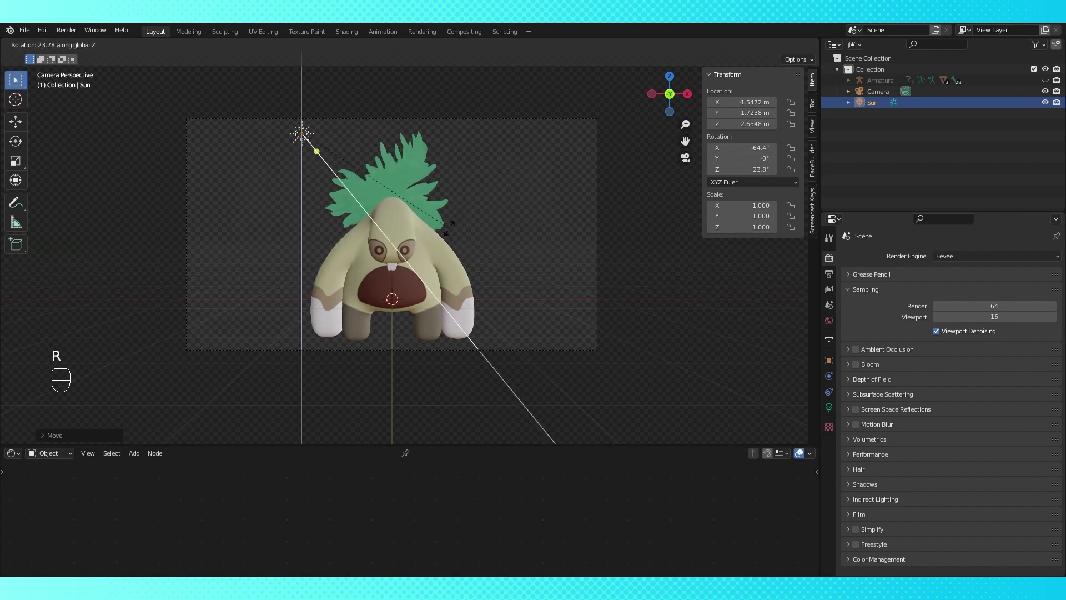
{"action": "left_click", "coordinate": [398, 159]}
Step: Shift the Sun farther out to about X -2.24 m, Z 2.65 m, and rotate it to about 33.2° around Z
{"action": "key", "text": "g"}
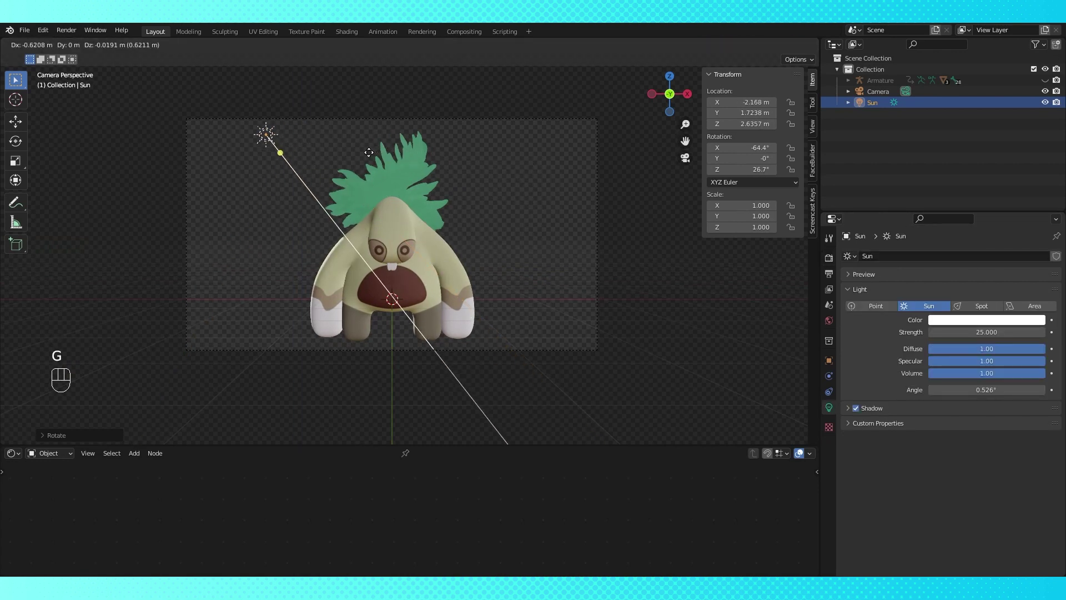
{"action": "left_click", "coordinate": [467, 219]}
{"action": "key", "text": "r"}
{"action": "key", "text": "z"}
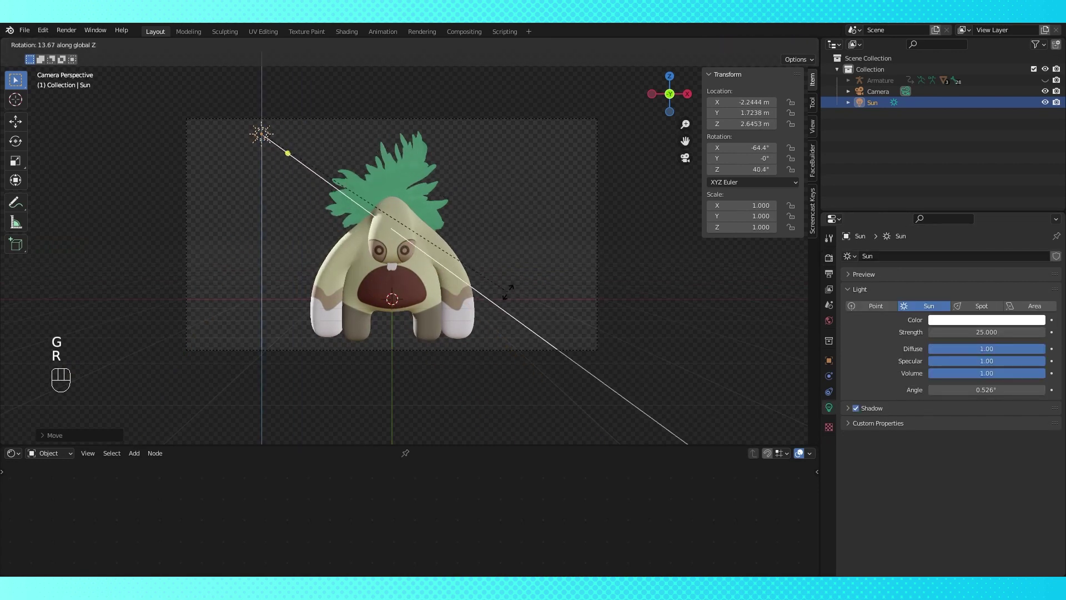
{"action": "left_click", "coordinate": [502, 290]}
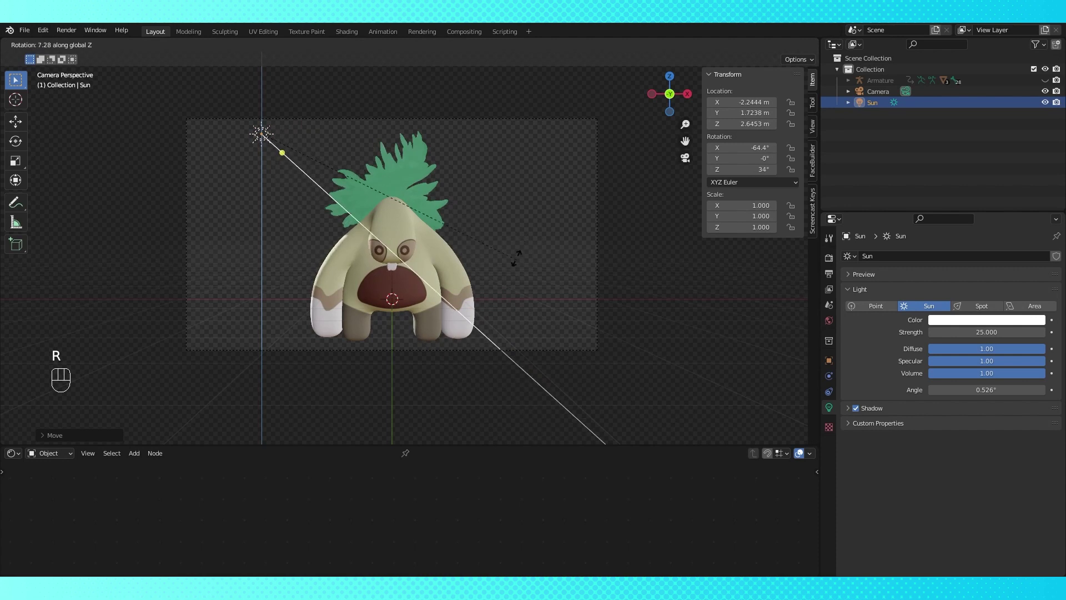
{"action": "left_click", "coordinate": [640, 287]}
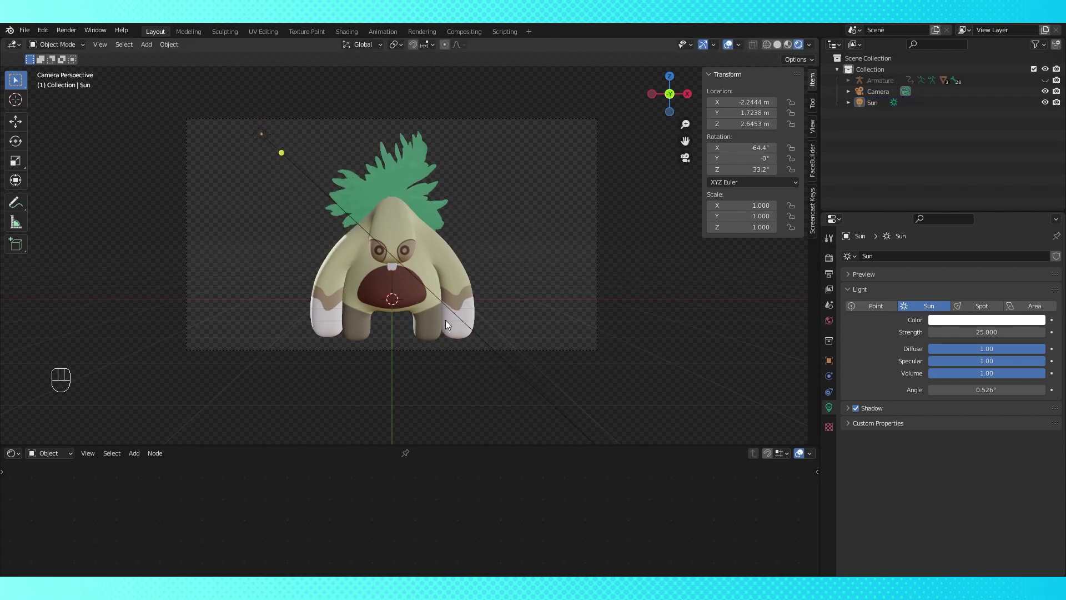
Step: Disable the Sun's shadow, inspect the lighting on the character, and hide the Sun in the viewport
{"action": "left_click", "coordinate": [855, 408]}
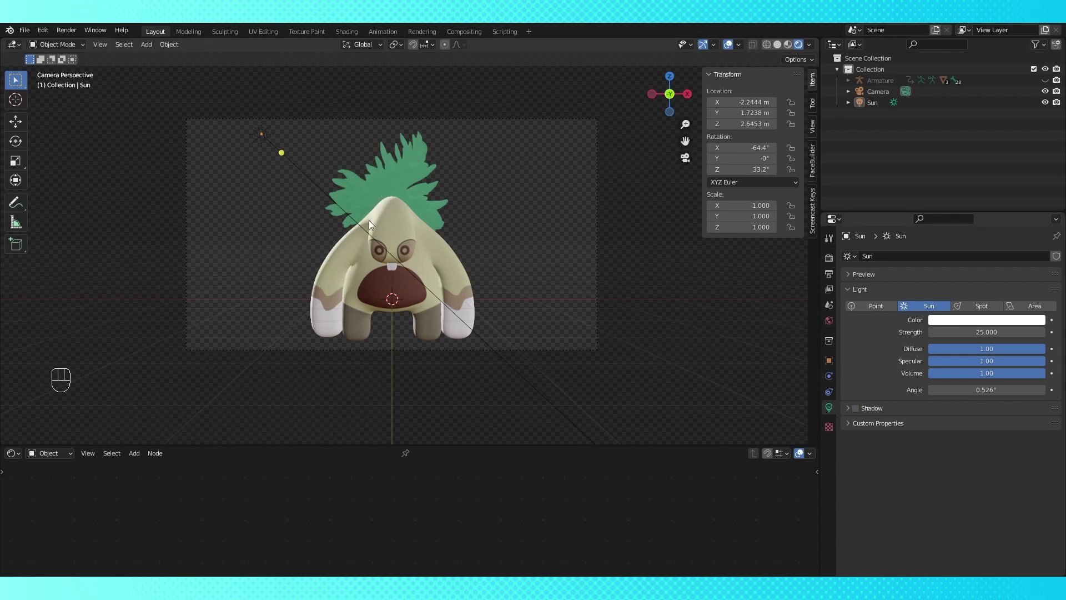
{"action": "middle_click_drag", "start_coordinate": [475, 289], "coordinate": [507, 272]}
{"action": "key", "text": "KP_0"}
{"action": "left_click", "coordinate": [292, 167]}
{"action": "left_click", "coordinate": [1045, 102]}
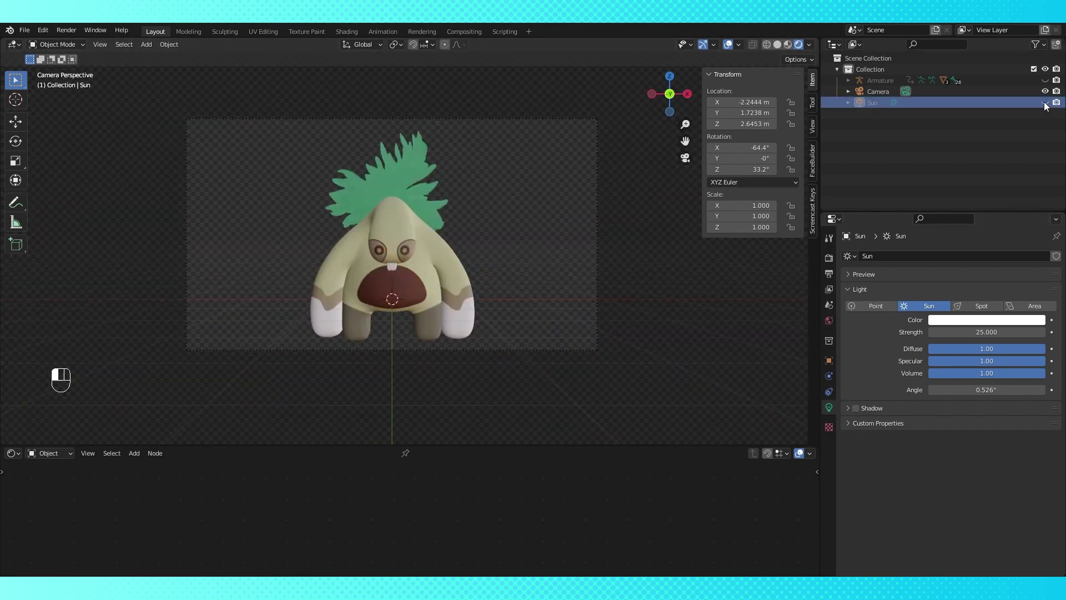
Step: Enlarge the node editor, select the body, move its Principled BSDF and Material Output away, and disconnect the skin texture from Base Color
{"action": "left_click_drag", "start_coordinate": [465, 445], "coordinate": [484, 293]}
{"action": "left_click", "coordinate": [455, 191]}
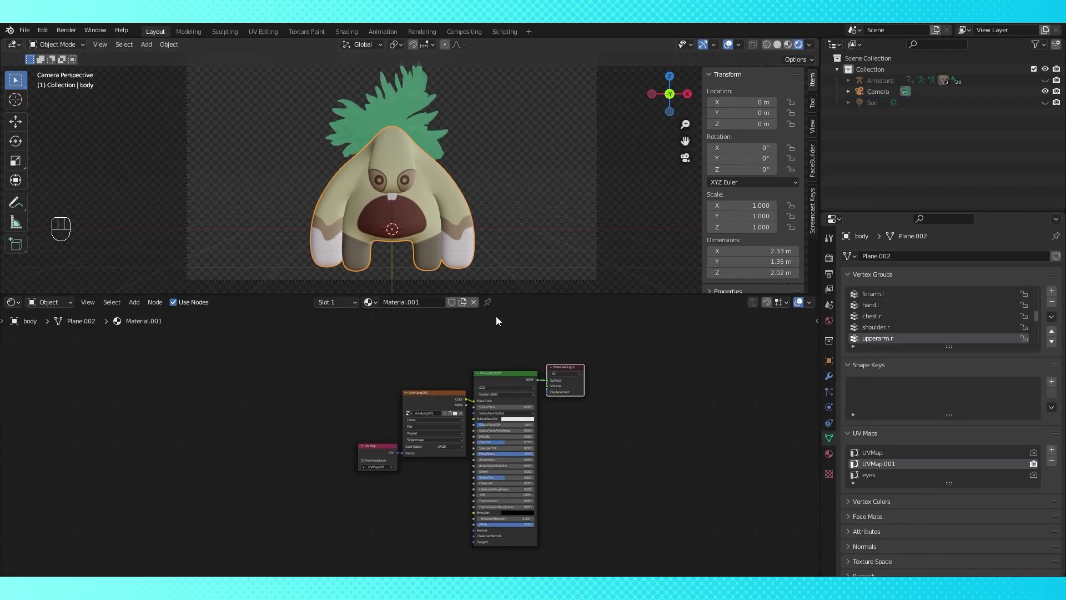
{"action": "middle_click_drag", "start_coordinate": [649, 423], "coordinate": [577, 420], "text": "shift"}
{"action": "scroll", "coordinate": [579, 427], "scroll_direction": "up", "scroll_amount": 2}
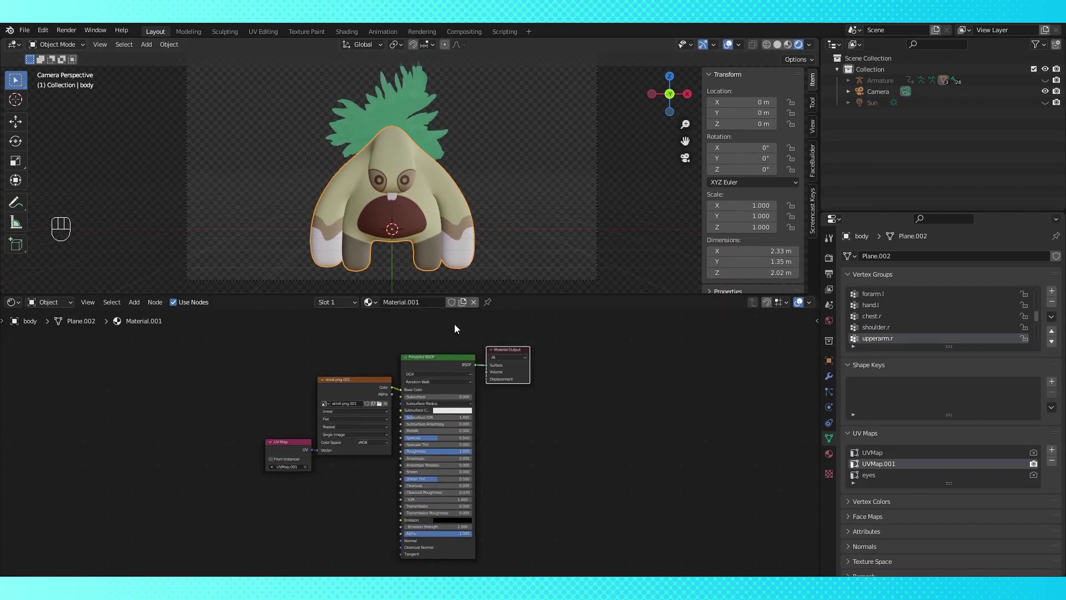
{"action": "left_click_drag", "start_coordinate": [443, 326], "coordinate": [523, 427]}
{"action": "left_click_drag", "start_coordinate": [450, 359], "coordinate": [580, 356]}
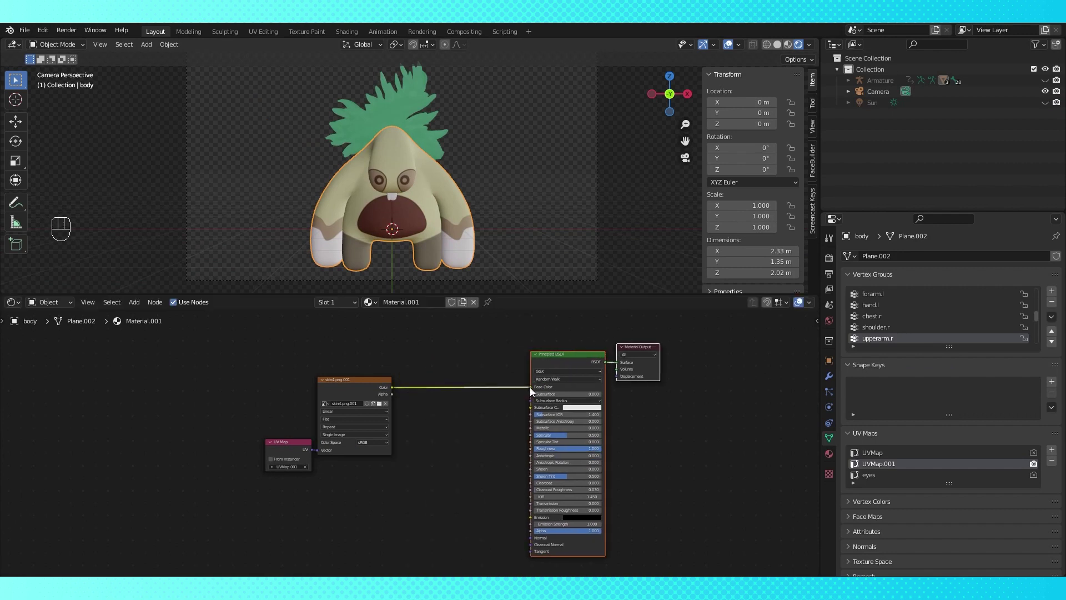
{"action": "left_click_drag", "start_coordinate": [529, 388], "coordinate": [442, 511]}
Step: Examine the eyes.png and skin4.png.001 textures in the Image Editor
{"action": "left_click", "coordinate": [14, 304]}
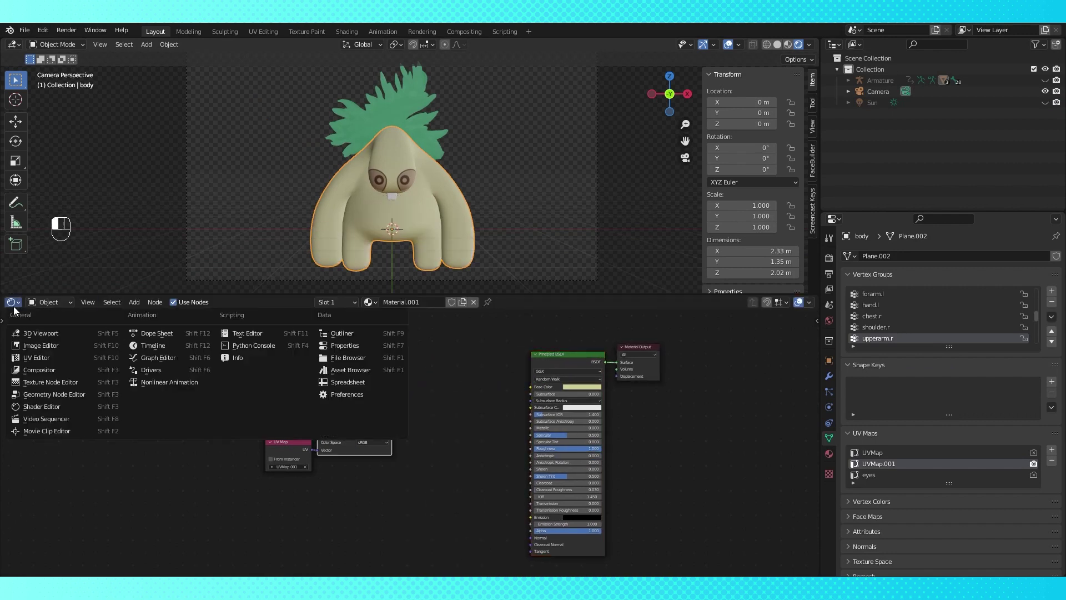
{"action": "left_click", "coordinate": [42, 345]}
{"action": "left_click", "coordinate": [343, 301]}
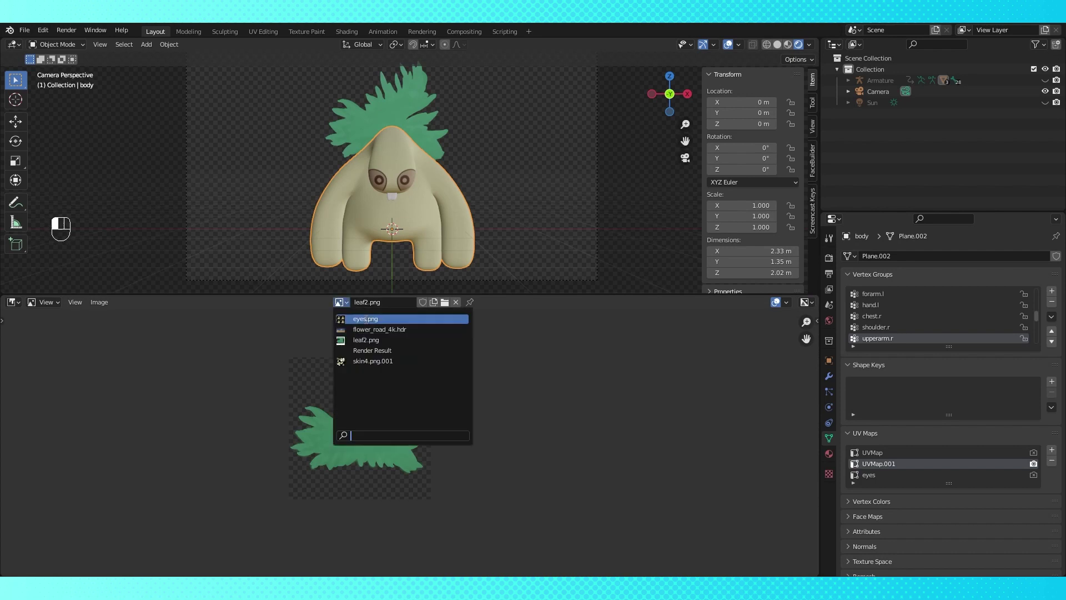
{"action": "left_click", "coordinate": [355, 319]}
{"action": "left_click", "coordinate": [342, 301]}
{"action": "left_click", "coordinate": [367, 362]}
{"action": "scroll", "coordinate": [372, 389], "scroll_direction": "down", "scroll_amount": 2}
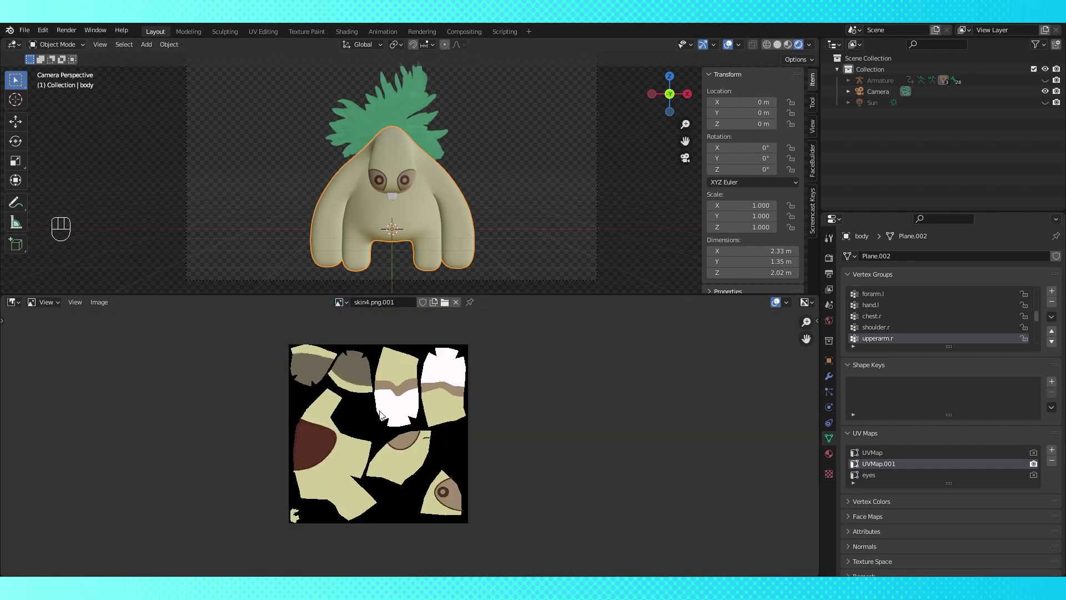
{"action": "scroll", "coordinate": [382, 413], "scroll_direction": "up", "scroll_amount": 1}
Step: Return to the Shader Editor and reconnect the skin4.png.001 color to the Principled BSDF's Base Color
{"action": "left_click", "coordinate": [13, 302]}
{"action": "left_click", "coordinate": [45, 407]}
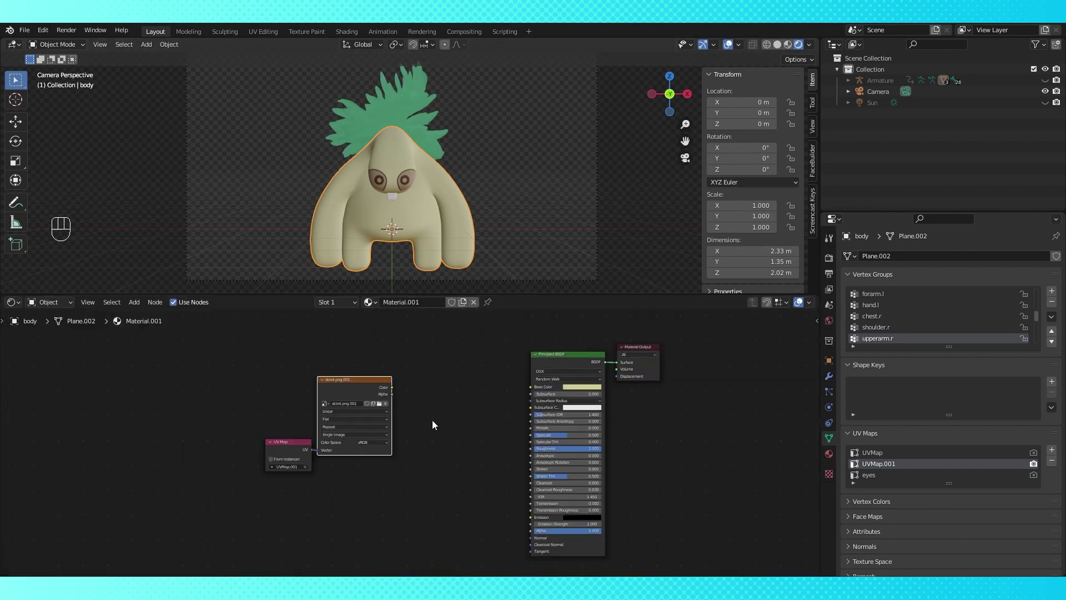
{"action": "scroll", "coordinate": [433, 429], "scroll_direction": "up", "scroll_amount": 1}
{"action": "left_click_drag", "start_coordinate": [541, 376], "coordinate": [540, 382]}
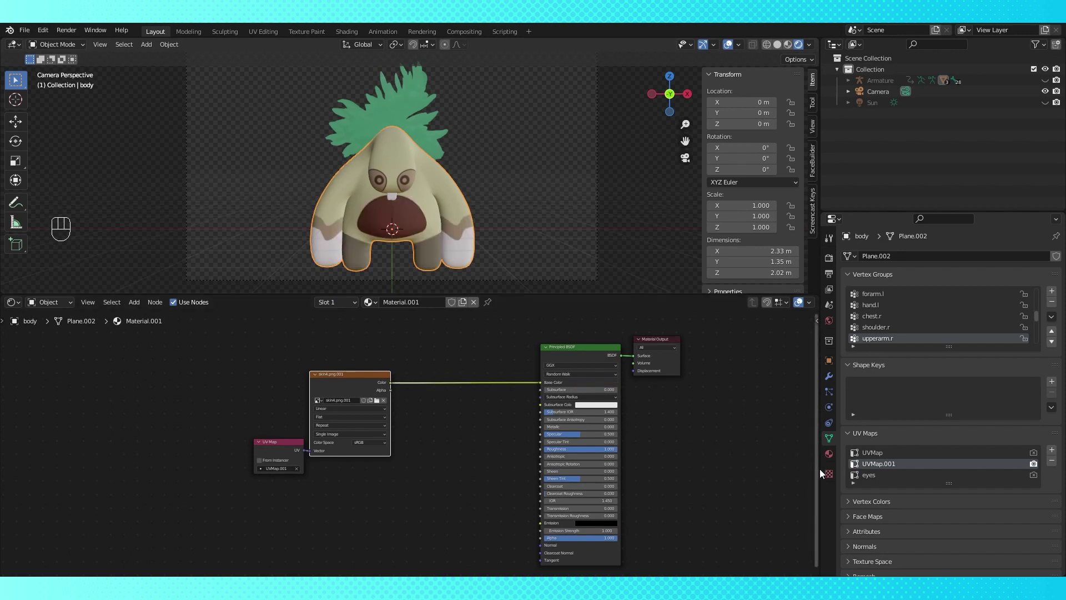
Step: Examine the node setup of the eyes material and the body's list of UV maps
{"action": "left_click", "coordinate": [829, 454]}
{"action": "left_click", "coordinate": [864, 271]}
{"action": "middle_click_drag", "start_coordinate": [291, 400], "coordinate": [603, 456]}
{"action": "scroll", "coordinate": [395, 364], "scroll_direction": "up", "scroll_amount": 1}
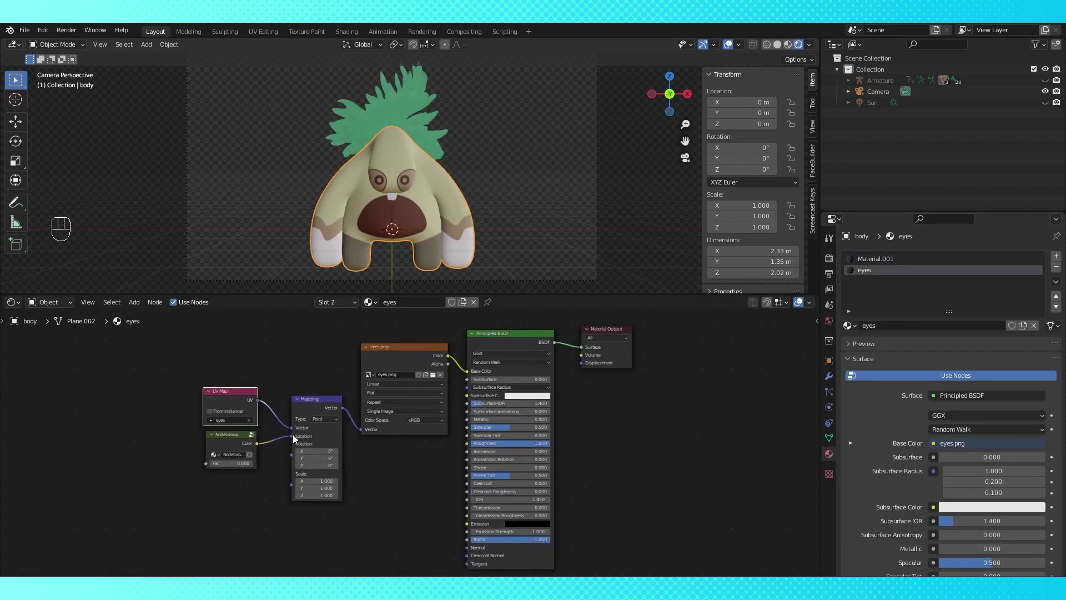
{"action": "left_click", "coordinate": [829, 438]}
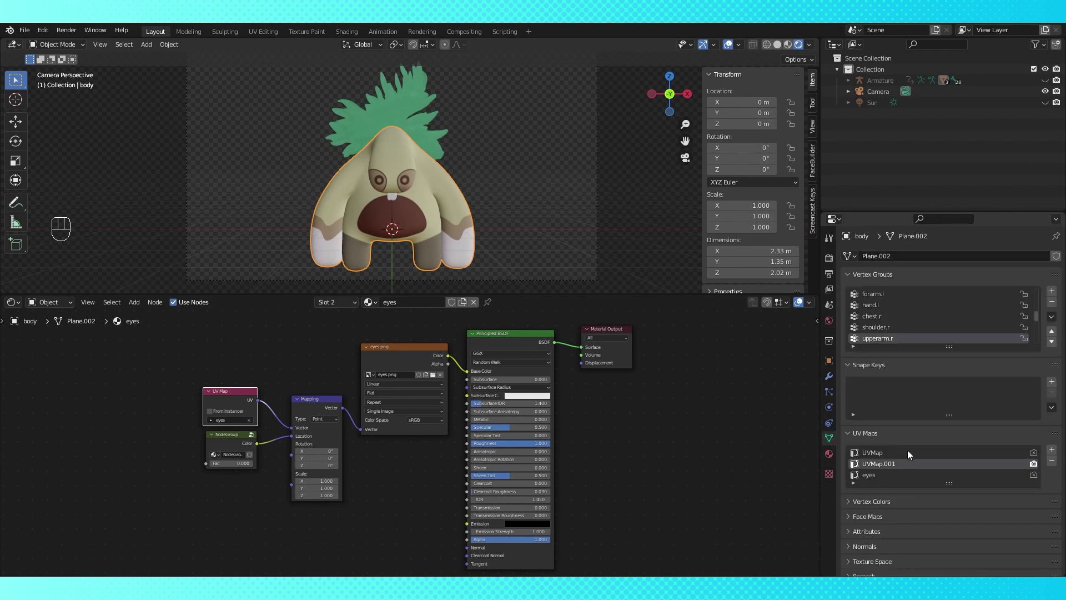
Step: Test the eye switching by raising the NodeGroup's Fac to about 2.5 and returning it to 0
{"action": "left_click_drag", "start_coordinate": [286, 473], "coordinate": [291, 473]}
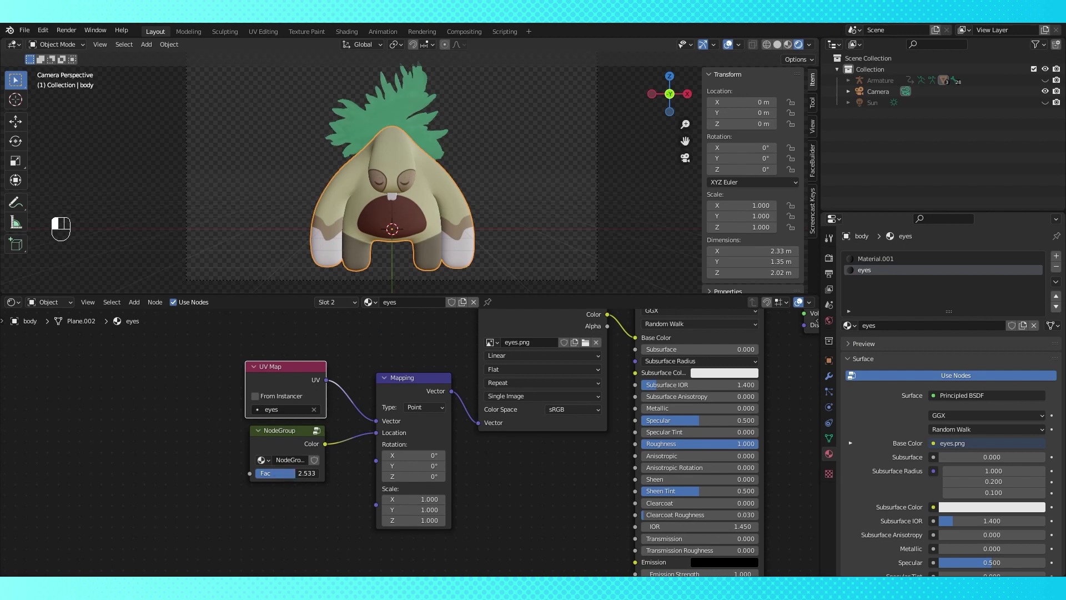
{"action": "left_click_drag", "start_coordinate": [295, 473], "coordinate": [256, 473]}
{"action": "middle_click_drag", "start_coordinate": [333, 498], "coordinate": [184, 502], "text": "shift"}
{"action": "scroll", "coordinate": [394, 478], "scroll_direction": "down", "scroll_amount": 2}
{"action": "middle_click_drag", "start_coordinate": [394, 477], "coordinate": [338, 510], "text": "shift"}
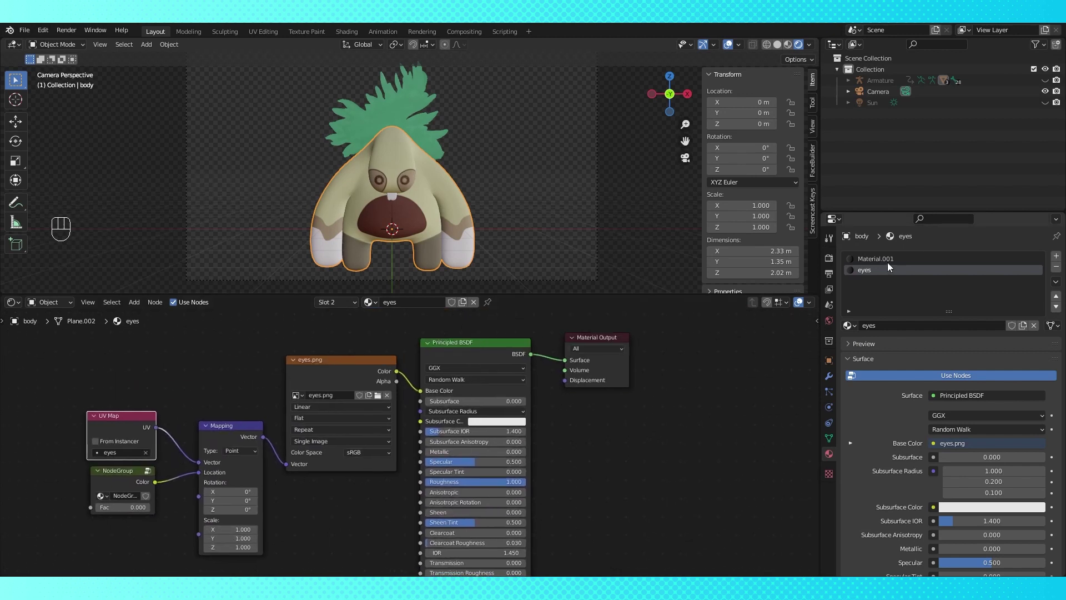
Step: Switch to Material.001 and move its skin texture and UV Map nodes down, clear of the Principled BSDF
{"action": "left_click", "coordinate": [888, 263]}
{"action": "middle_click_drag", "start_coordinate": [733, 367], "coordinate": [322, 378], "text": "shift"}
{"action": "scroll", "coordinate": [314, 428], "scroll_direction": "down", "scroll_amount": 8}
{"action": "scroll", "coordinate": [426, 521], "scroll_direction": "up", "scroll_amount": 4}
{"action": "middle_click_drag", "start_coordinate": [474, 436], "coordinate": [510, 439]}
{"action": "left_click_drag", "start_coordinate": [304, 343], "coordinate": [444, 467]}
{"action": "left_click_drag", "start_coordinate": [454, 385], "coordinate": [412, 426]}
{"action": "middle_click_drag", "start_coordinate": [596, 432], "coordinate": [489, 454]}
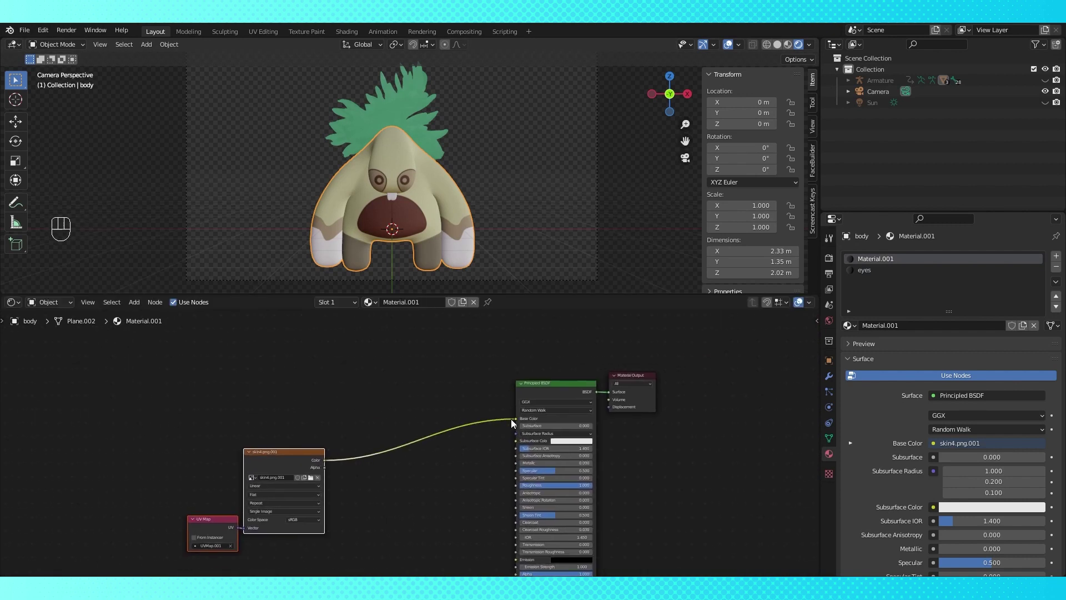
Step: Disconnect the skin texture from Base Color and move the Principled BSDF and Material Output nodes up and away
{"action": "left_click_drag", "start_coordinate": [511, 419], "coordinate": [451, 452]}
{"action": "scroll", "coordinate": [451, 451], "scroll_direction": "up", "scroll_amount": 1}
{"action": "left_click_drag", "start_coordinate": [554, 337], "coordinate": [638, 400]}
{"action": "left_click_drag", "start_coordinate": [589, 380], "coordinate": [620, 333]}
{"action": "middle_click_drag", "start_coordinate": [478, 387], "coordinate": [466, 435]}
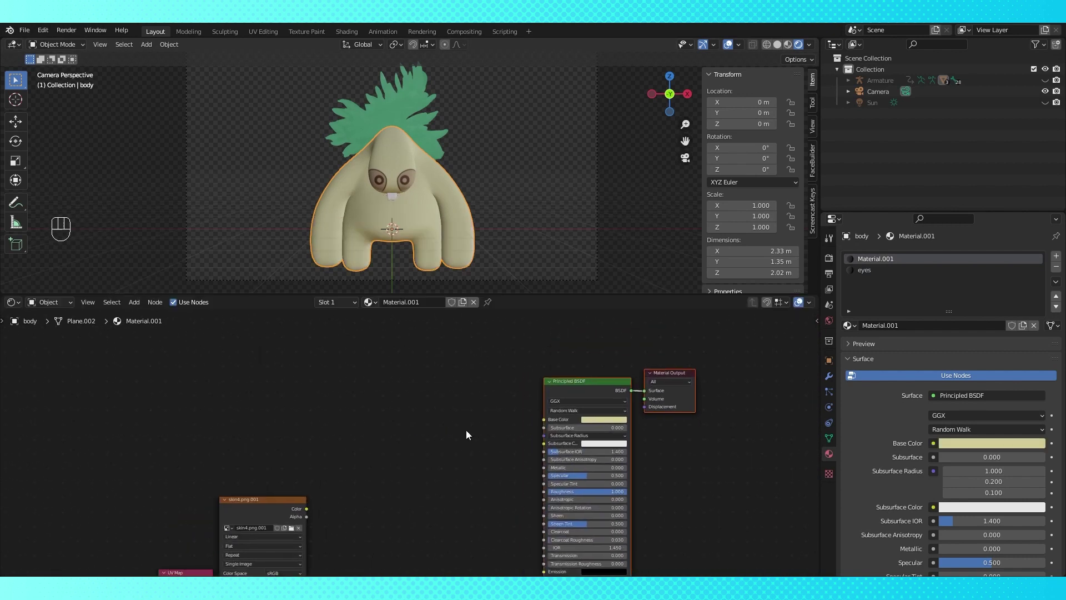
Step: Add a Geometry node, connect its Normal output to Base Color, and view the body from the front
{"action": "key", "text": "shift+a"}
{"action": "mouse_move", "coordinate": [367, 418]}
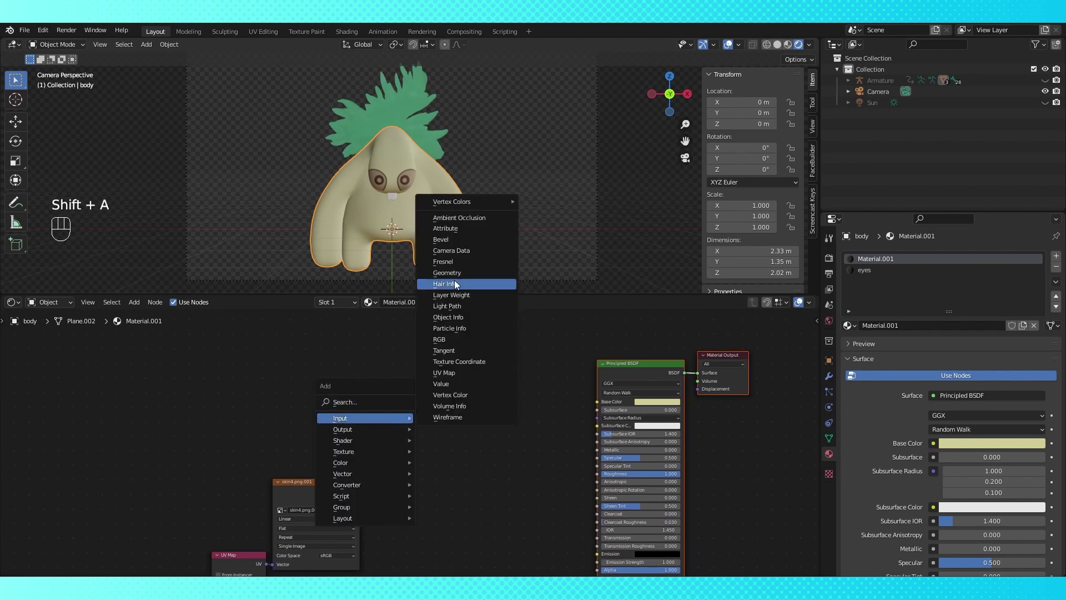
{"action": "left_click", "coordinate": [449, 272]}
{"action": "left_click", "coordinate": [397, 333]}
{"action": "scroll", "coordinate": [481, 359], "scroll_direction": "up", "scroll_amount": 2}
{"action": "middle_click_drag", "start_coordinate": [508, 346], "coordinate": [441, 401]}
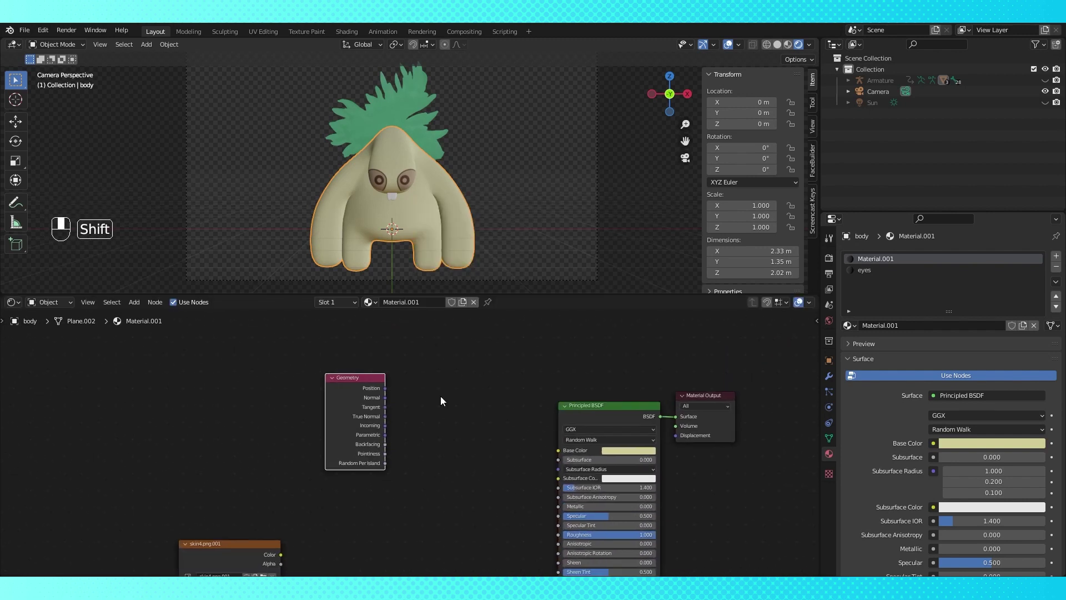
{"action": "left_click_drag", "start_coordinate": [391, 403], "coordinate": [384, 437]}
{"action": "left_click_drag", "start_coordinate": [548, 448], "coordinate": [557, 449]}
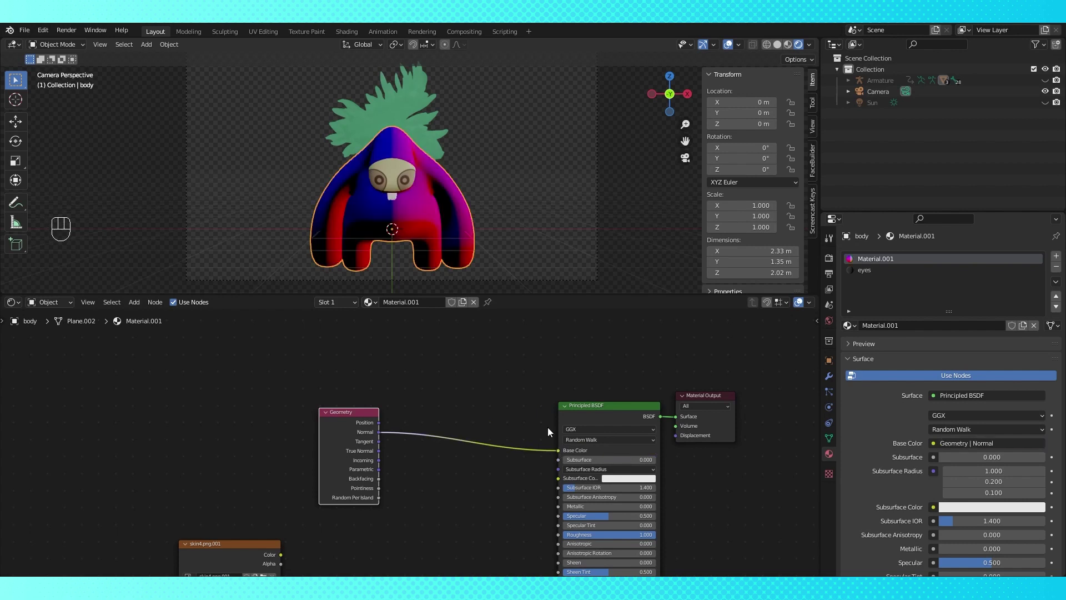
{"action": "mouse_move", "coordinate": [489, 238]}
{"action": "middle_mouse_down"}
{"action": "mouse_move", "coordinate": [455, 214]}
{"action": "mouse_move", "coordinate": [622, 219]}
{"action": "mouse_move", "coordinate": [424, 212]}
{"action": "middle_mouse_up"}
{"action": "key", "text": "KP_1"}
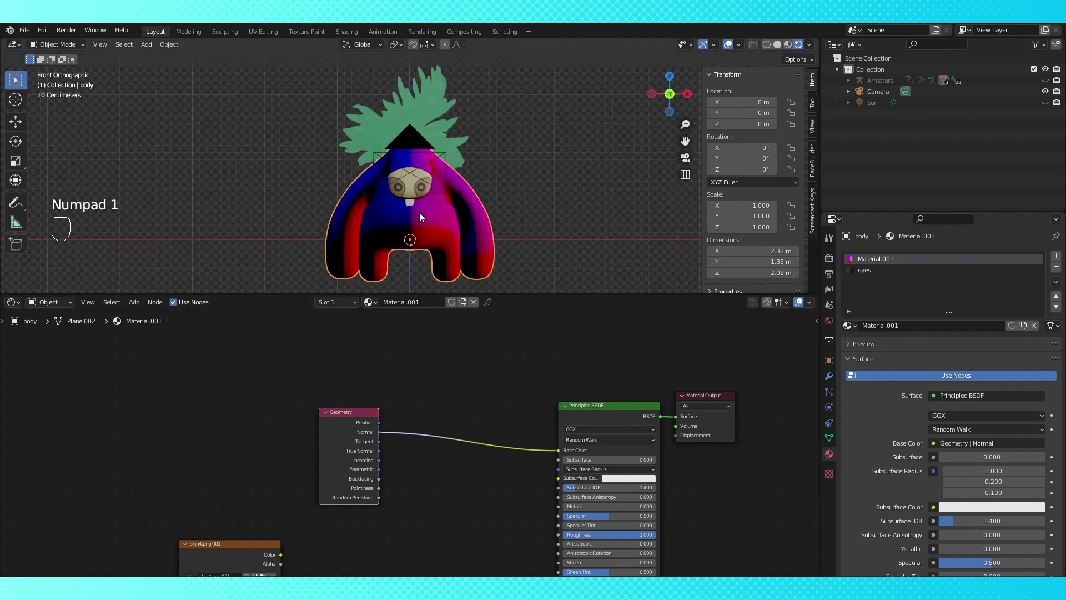
Step: Move the Geometry node down and add a Texture Coordinate node above it
{"action": "left_click_drag", "start_coordinate": [352, 423], "coordinate": [348, 489]}
{"action": "mouse_move", "coordinate": [436, 413]}
{"action": "middle_mouse_down"}
{"action": "mouse_move", "coordinate": [466, 402]}
{"action": "mouse_move", "coordinate": [451, 417]}
{"action": "middle_mouse_up"}
{"action": "key", "text": "shift+a"}
{"action": "mouse_move", "coordinate": [444, 400]}
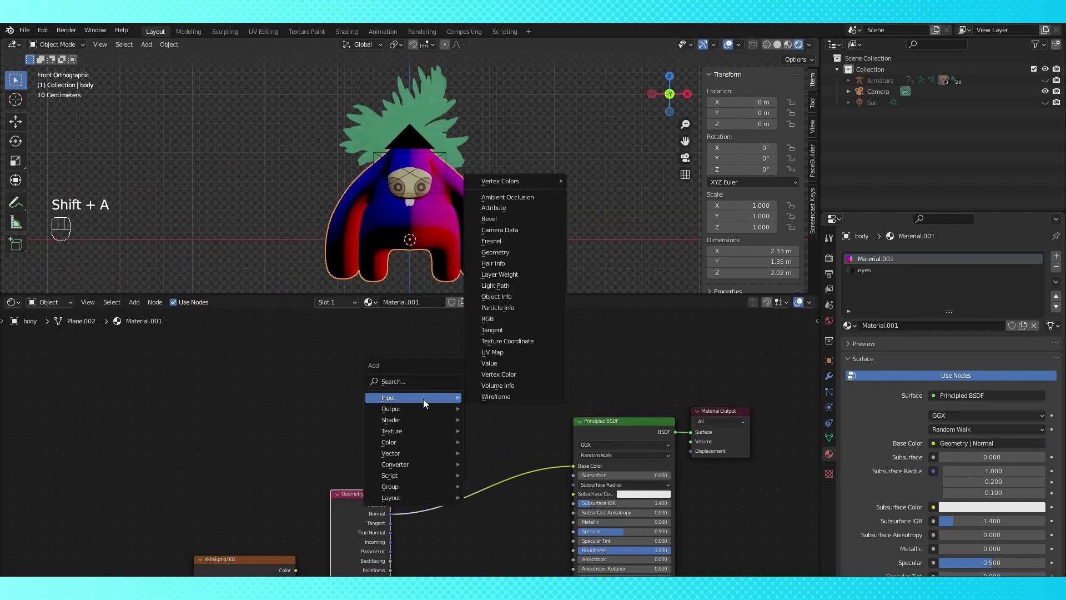
{"action": "left_click", "coordinate": [513, 341]}
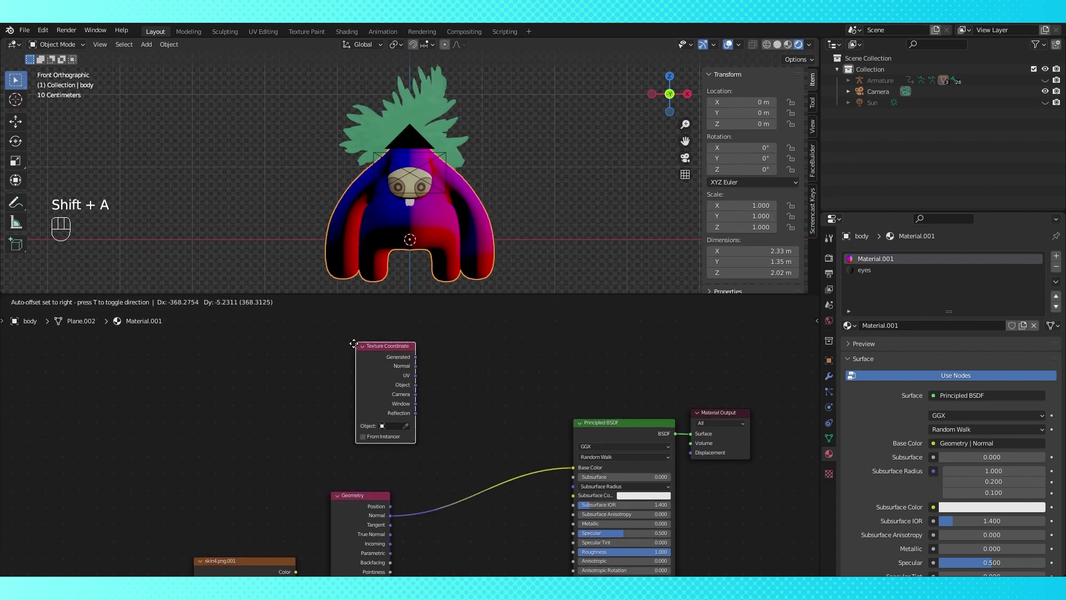
{"action": "left_click", "coordinate": [333, 367]}
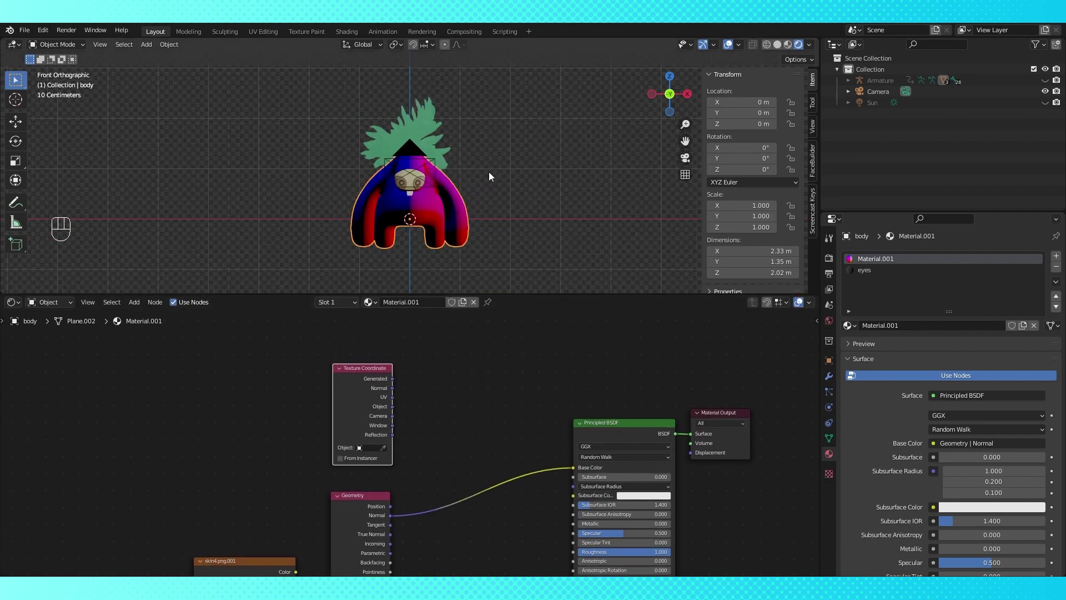
Step: Add an Empty to the scene and move it up and to the side of the character
{"action": "key", "text": "shift+a"}
{"action": "mouse_move", "coordinate": [458, 288]}
{"action": "left_click", "coordinate": [542, 288]}
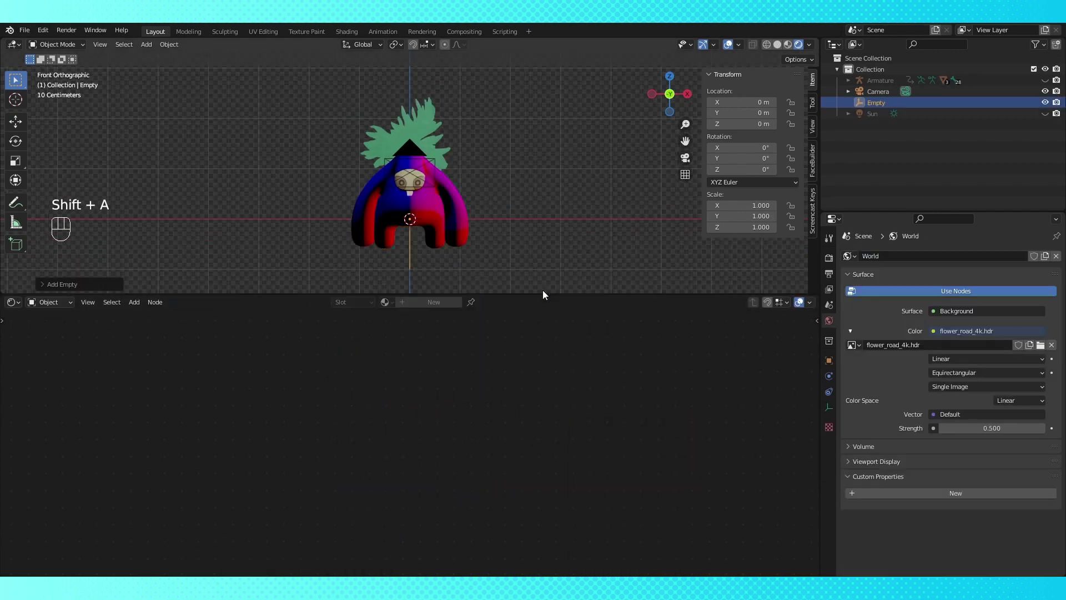
{"action": "key", "text": "g"}
{"action": "left_click", "coordinate": [329, 159]}
Step: Select the body, set the Texture Coordinate node's Object to the Empty, and widen the node
{"action": "left_click", "coordinate": [379, 194]}
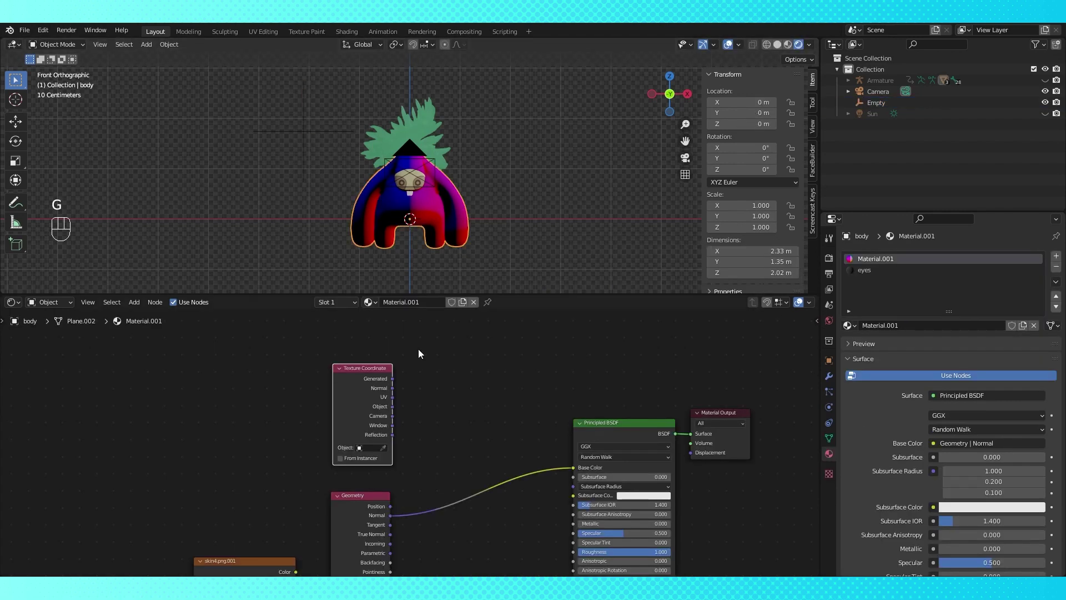
{"action": "middle_click_drag", "start_coordinate": [462, 394], "coordinate": [396, 372], "text": "shift"}
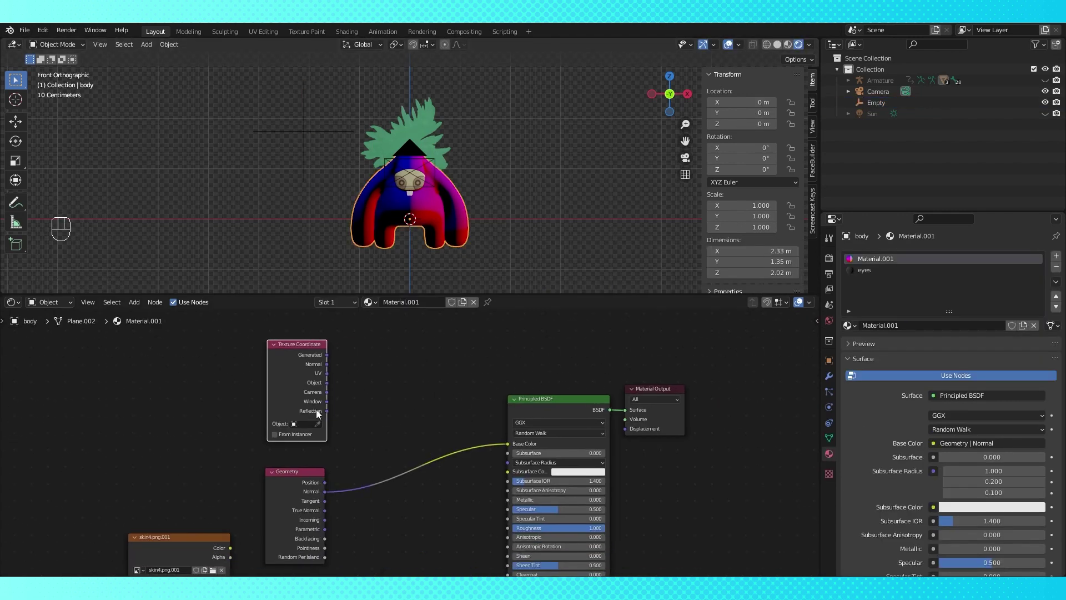
{"action": "left_click", "coordinate": [311, 424]}
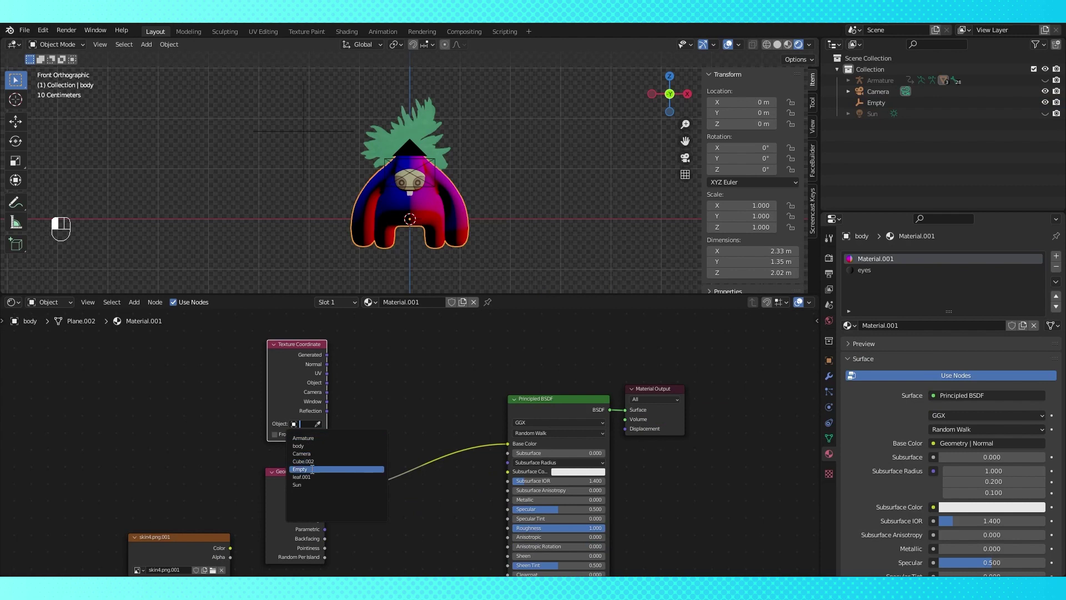
{"action": "left_click", "coordinate": [305, 438]}
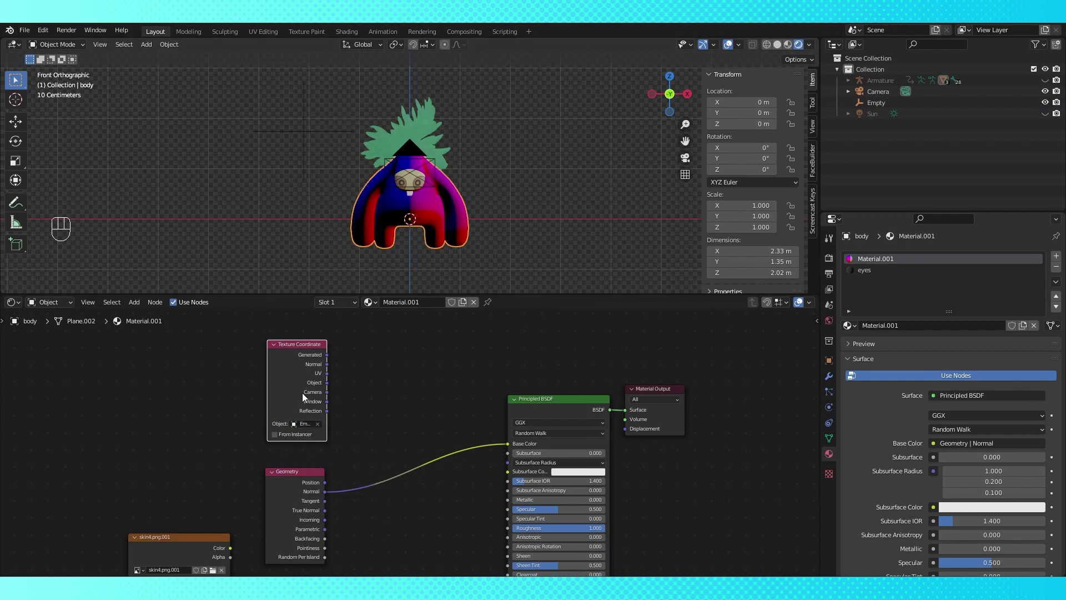
{"action": "left_click_drag", "start_coordinate": [267, 385], "coordinate": [191, 383]}
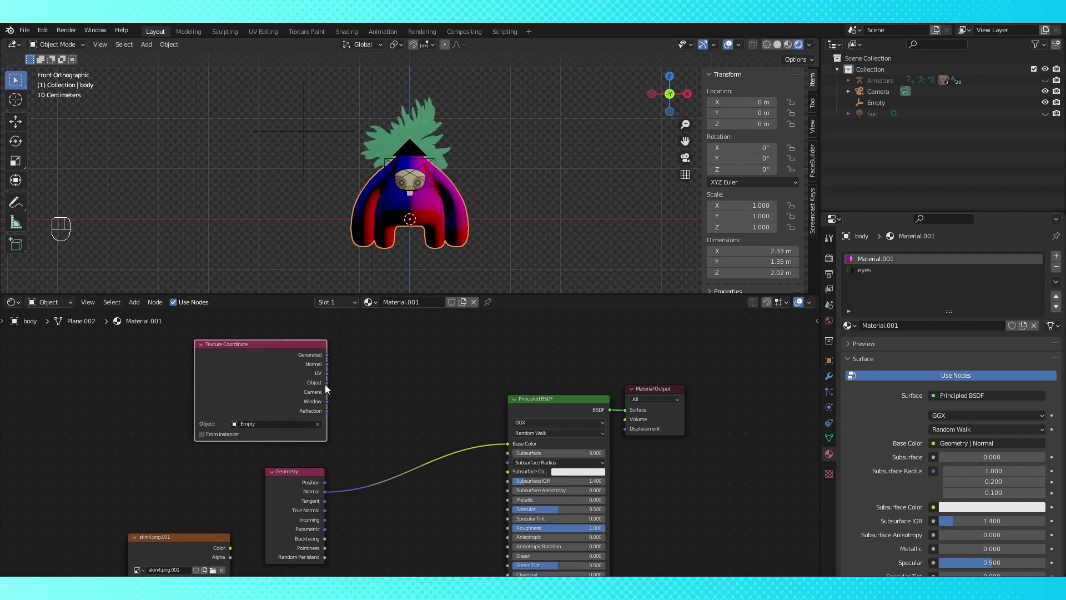
Step: Connect the Texture Coordinate's Object output to Base Color, lower the Geometry node, and reposition the Empty beside the character's head
{"action": "left_click_drag", "start_coordinate": [327, 382], "coordinate": [508, 444]}
{"action": "left_click_drag", "start_coordinate": [290, 485], "coordinate": [284, 502]}
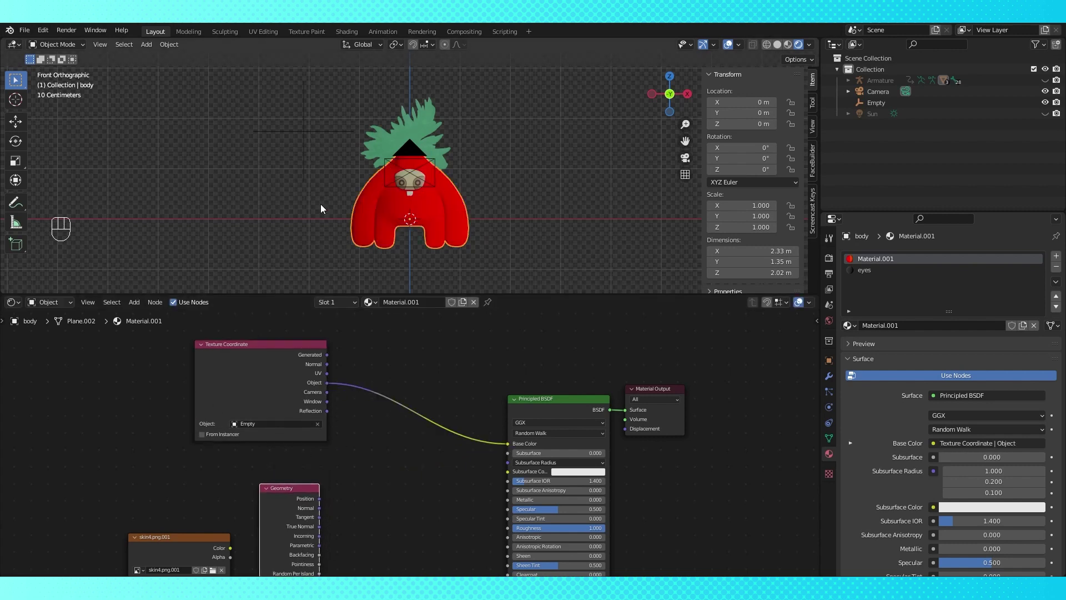
{"action": "left_click", "coordinate": [317, 132]}
{"action": "key", "text": "g"}
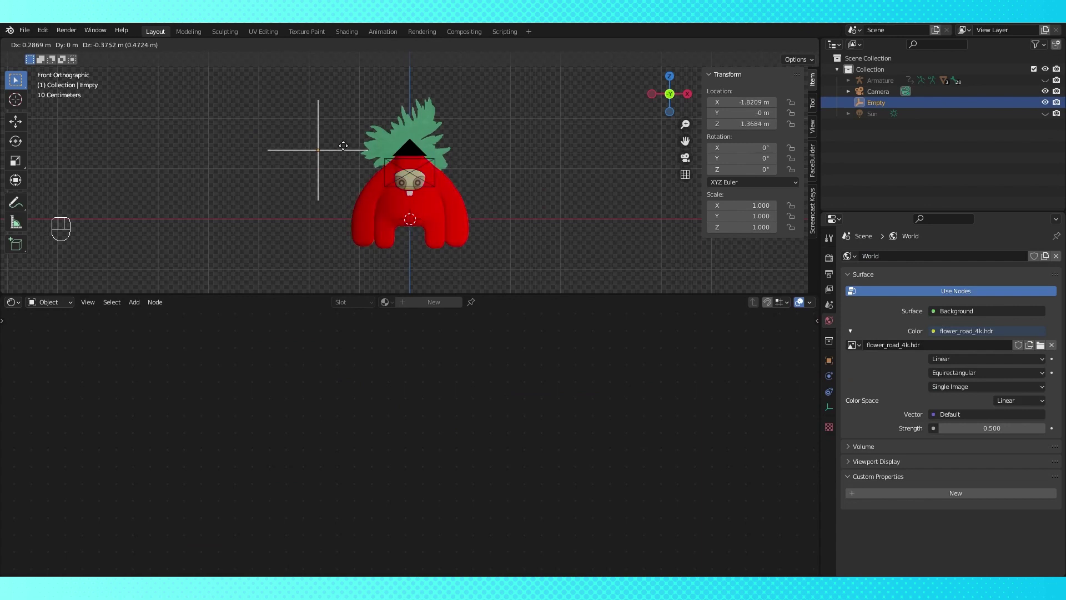
{"action": "left_click", "coordinate": [325, 122]}
{"action": "left_click", "coordinate": [438, 215]}
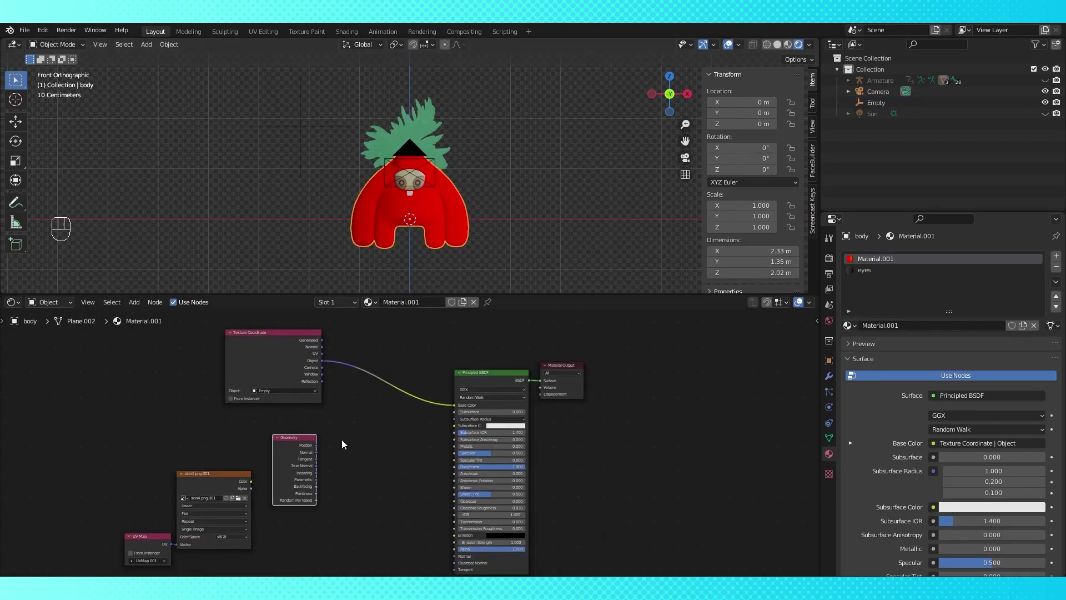
Step: Shift the skin4.png.001 texture, UV Map and Geometry nodes left to make room in the node tree
{"action": "left_click_drag", "start_coordinate": [111, 430], "coordinate": [186, 535]}
{"action": "left_click_drag", "start_coordinate": [205, 486], "coordinate": [136, 489]}
{"action": "middle_click_drag", "start_coordinate": [362, 474], "coordinate": [401, 458]}
{"action": "left_click_drag", "start_coordinate": [334, 431], "coordinate": [295, 429]}
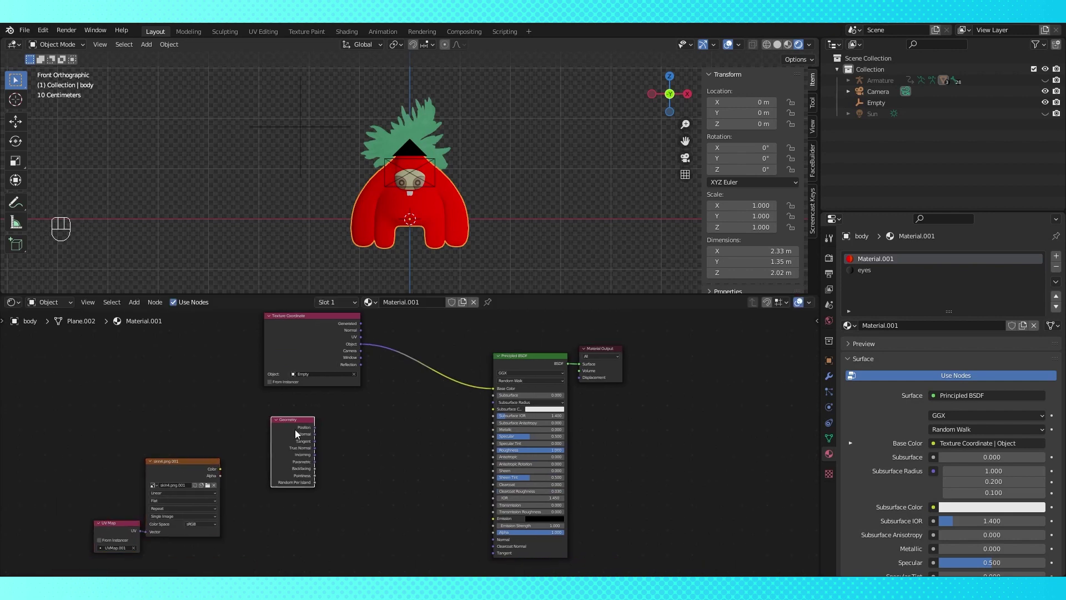
Step: Add a Vector Math node combining the Texture Coordinate's Object and the Geometry's Normal outputs, and connect its result to Base Color
{"action": "key", "text": "shift+a"}
{"action": "mouse_move", "coordinate": [356, 526]}
{"action": "left_click", "coordinate": [452, 512]}
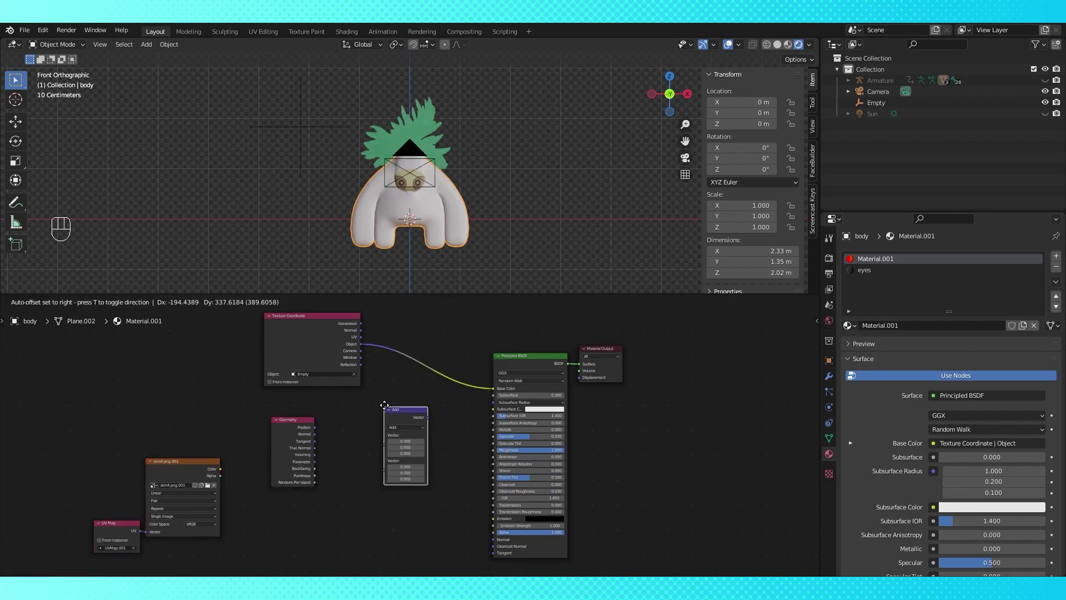
{"action": "left_click", "coordinate": [393, 391]}
{"action": "left_click_drag", "start_coordinate": [303, 334], "coordinate": [275, 344]}
{"action": "left_click_drag", "start_coordinate": [492, 388], "coordinate": [391, 424]}
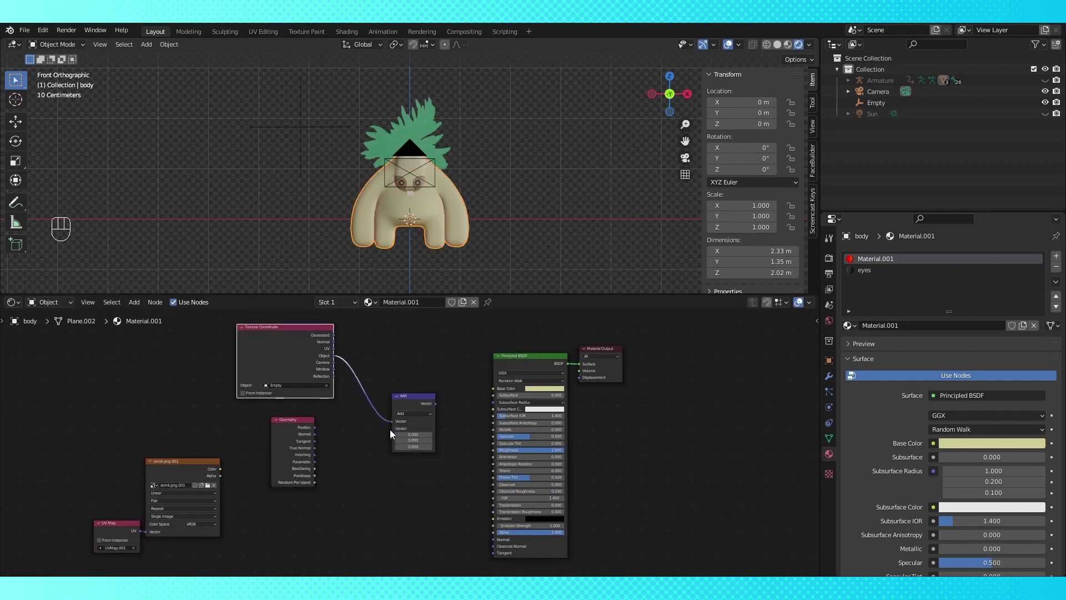
{"action": "left_click_drag", "start_coordinate": [315, 433], "coordinate": [393, 429]}
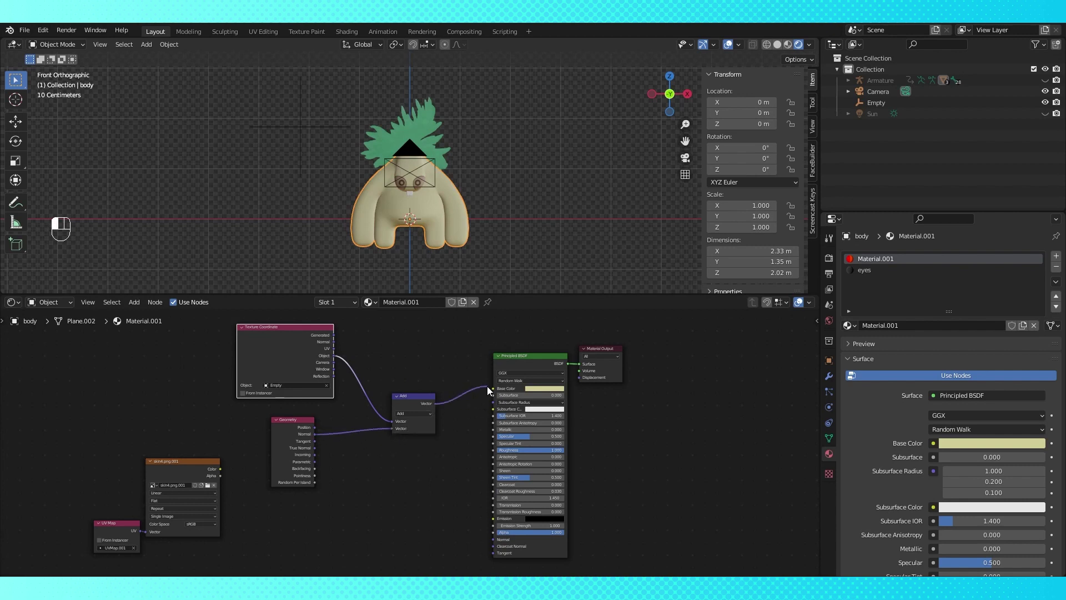
{"action": "left_click_drag", "start_coordinate": [488, 387], "coordinate": [491, 388]}
Step: Move the Vector Math node up slightly and change its operation to Dot Product
{"action": "left_click", "coordinate": [411, 405]}
{"action": "key", "text": "g"}
{"action": "left_click", "coordinate": [410, 387]}
{"action": "scroll", "coordinate": [420, 361], "scroll_direction": "up", "scroll_amount": 4}
{"action": "middle_click_drag", "start_coordinate": [457, 334], "coordinate": [442, 351], "text": "shift"}
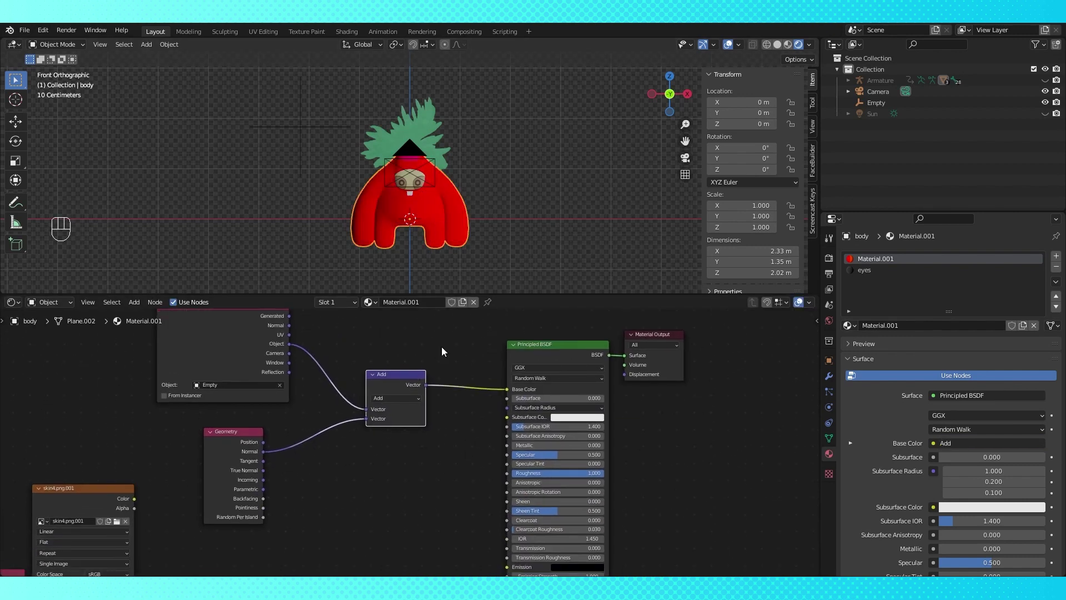
{"action": "scroll", "coordinate": [427, 369], "scroll_direction": "up", "scroll_amount": 1}
{"action": "left_click", "coordinate": [408, 391]}
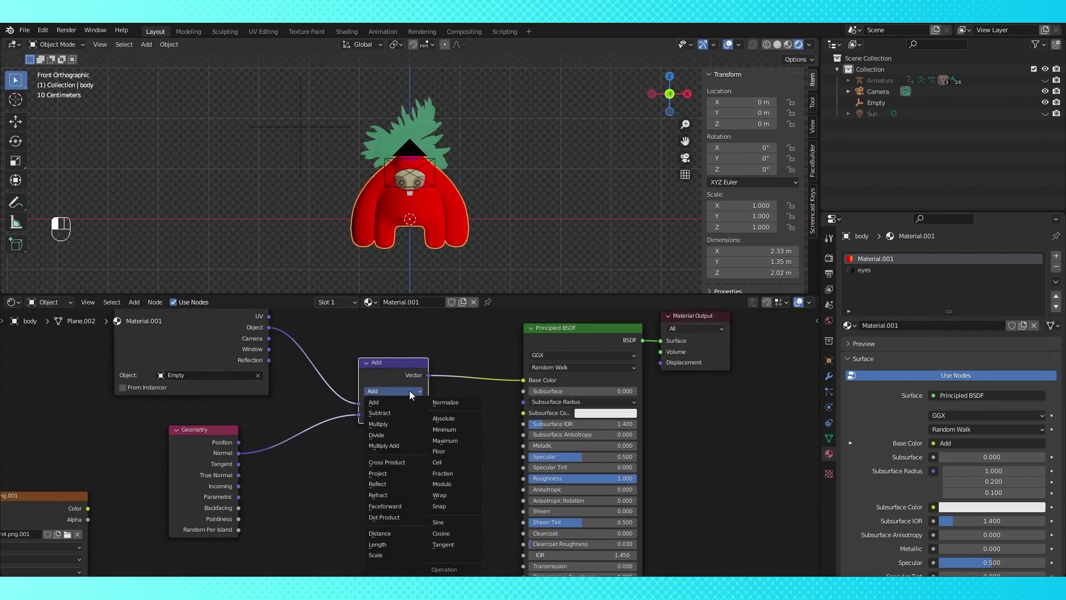
{"action": "left_click", "coordinate": [383, 515]}
Step: Adjust the Empty's position, reselect the body and connect the Dot Product's Value output to Base Color
{"action": "left_click", "coordinate": [322, 126]}
{"action": "key", "text": "g"}
{"action": "key", "text": "KP_7"}
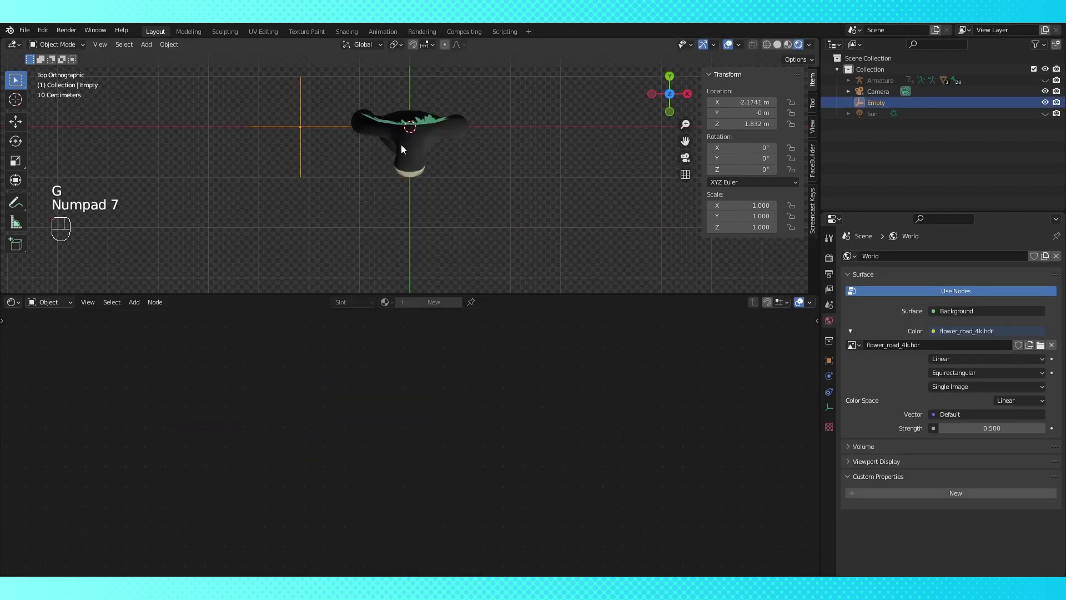
{"action": "left_click", "coordinate": [401, 144]}
{"action": "left_click_drag", "start_coordinate": [428, 375], "coordinate": [525, 381]}
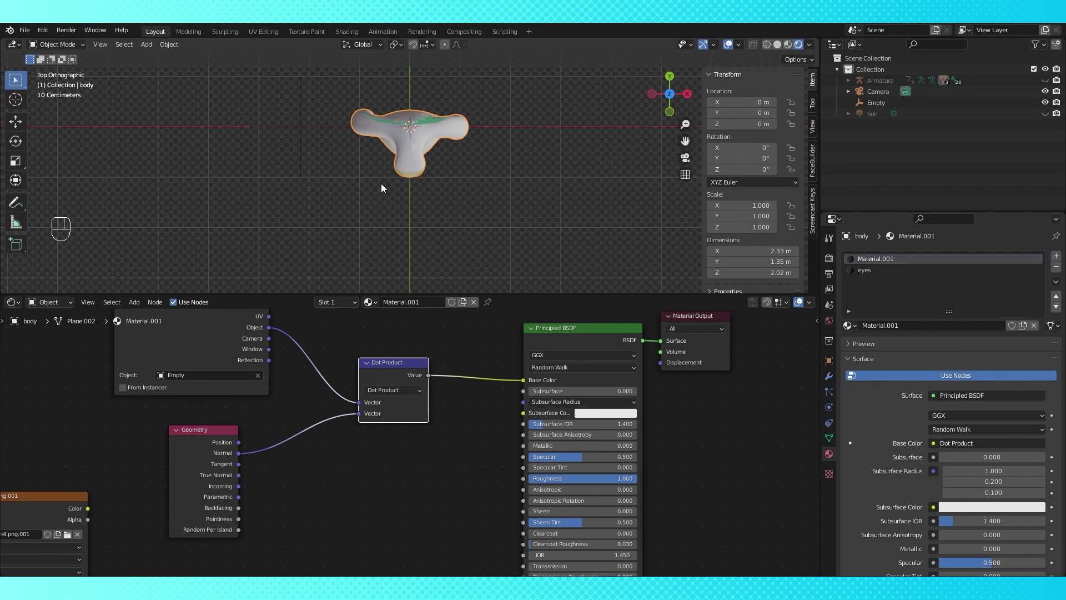
Step: Raise the Empty to about Z 2 m in front view, and move it behind the character to about X -2.76 m, Y 2.13 m
{"action": "left_click", "coordinate": [322, 142]}
{"action": "key", "text": "KP_1"}
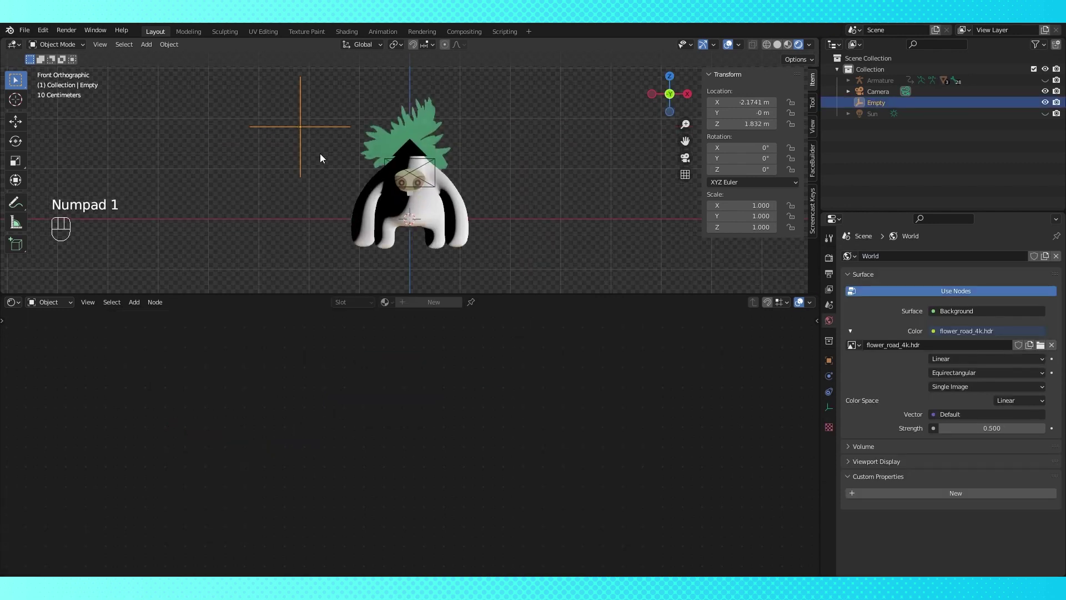
{"action": "key", "text": "g"}
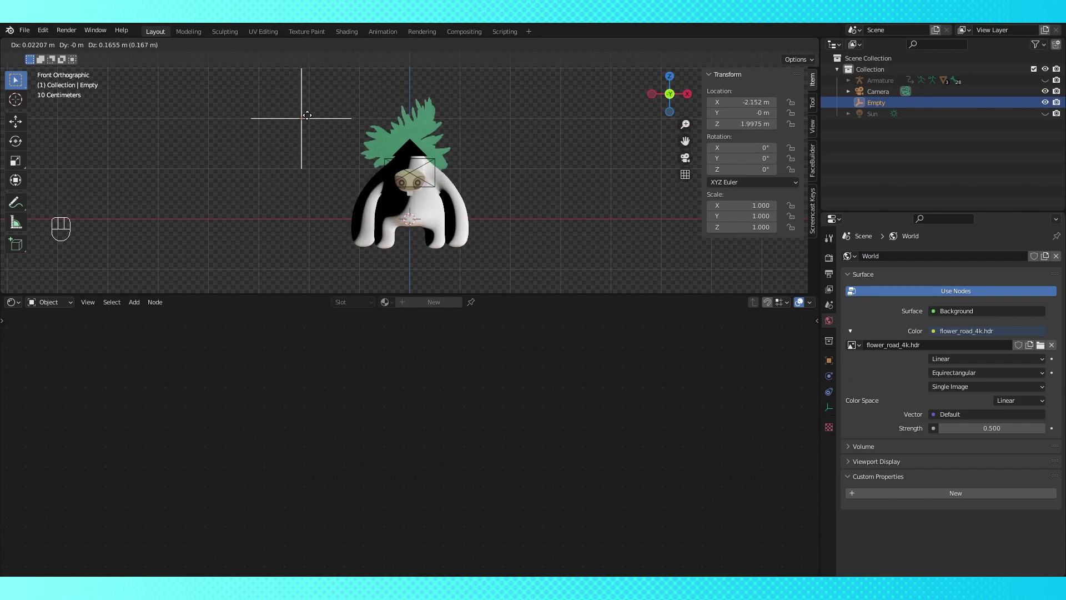
{"action": "left_click", "coordinate": [307, 115]}
{"action": "key", "text": "KP_7"}
{"action": "key", "text": "g"}
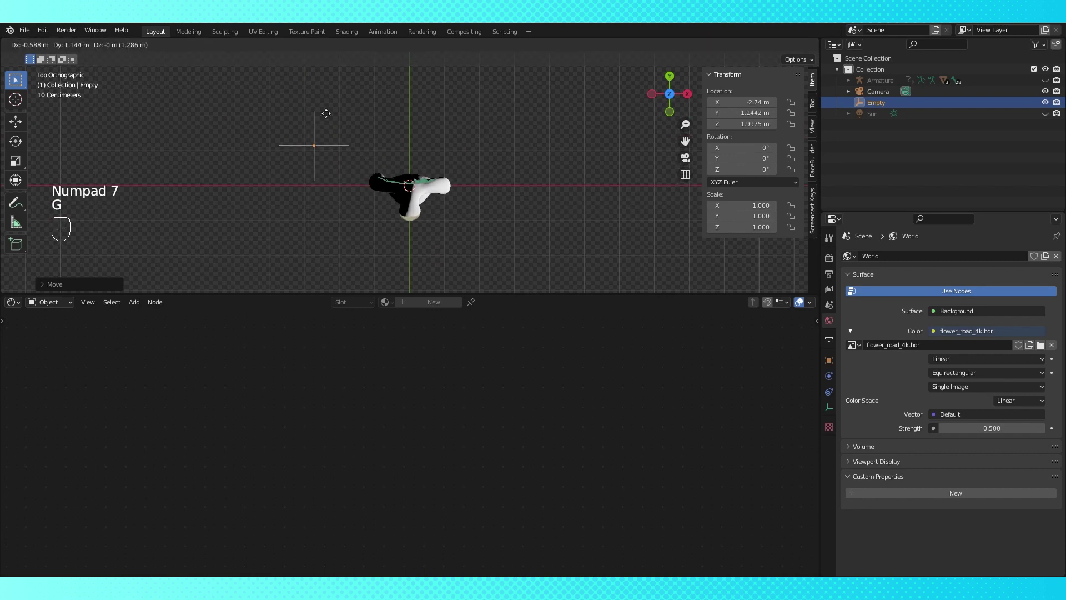
{"action": "left_click", "coordinate": [326, 82]}
Step: From the camera view, move the Empty up to about Z 2.76 m and X -2.57 m
{"action": "key", "text": "KP_0"}
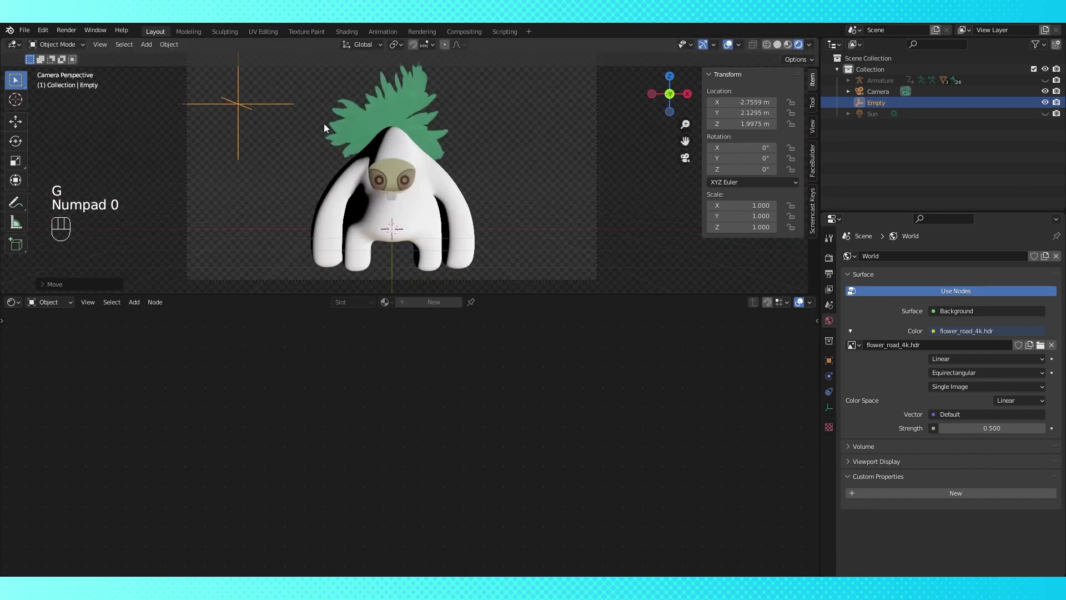
{"action": "scroll", "coordinate": [324, 124], "scroll_direction": "down", "scroll_amount": 4}
{"action": "middle_click_drag", "start_coordinate": [315, 140], "coordinate": [339, 161], "text": "shift"}
{"action": "key", "text": "g"}
{"action": "left_click", "coordinate": [348, 143]}
{"action": "middle_click_drag", "start_coordinate": [410, 172], "coordinate": [395, 128], "text": "shift"}
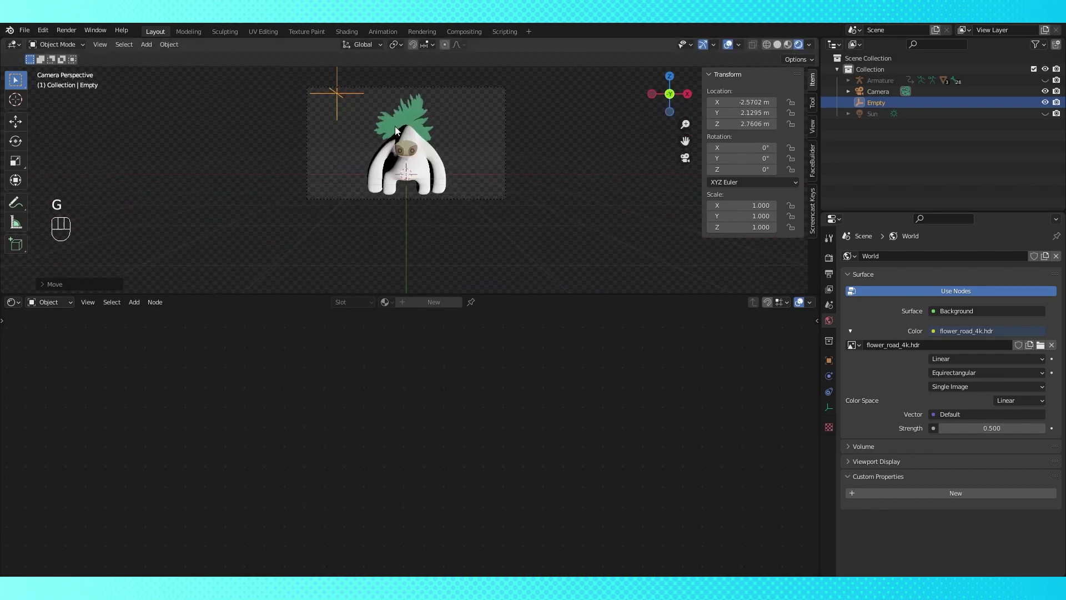
{"action": "scroll", "coordinate": [395, 130], "scroll_direction": "up", "scroll_amount": 3}
Step: Select the body and move the Texture Coordinate, Geometry and Dot Product nodes and the Principled BSDF left, away from the Material Output
{"action": "left_click", "coordinate": [449, 146]}
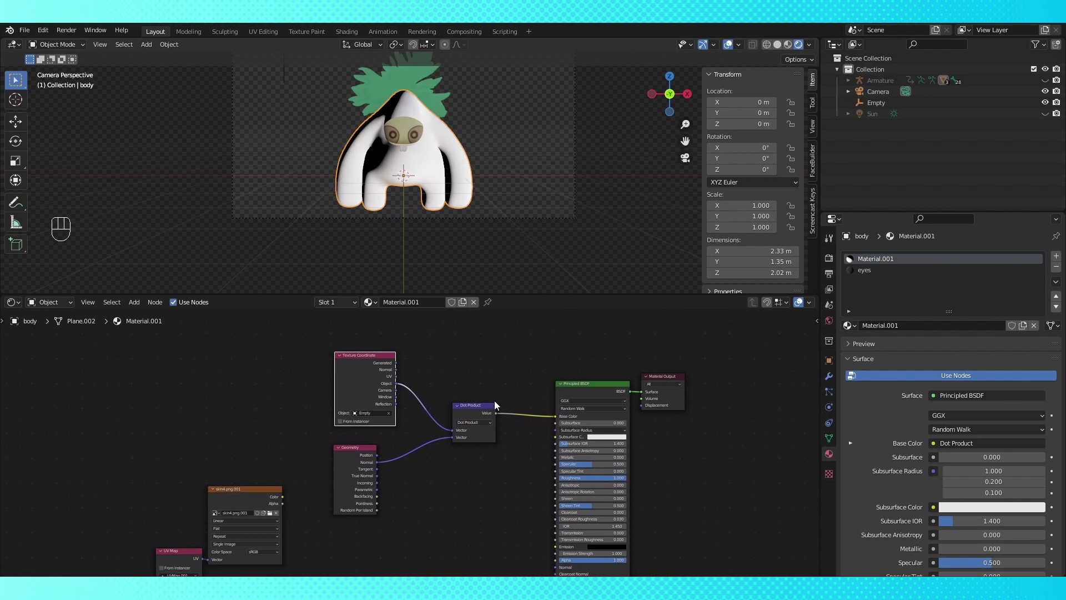
{"action": "left_click_drag", "start_coordinate": [294, 342], "coordinate": [496, 521]}
{"action": "middle_click_drag", "start_coordinate": [507, 458], "coordinate": [496, 489], "text": "shift"}
{"action": "left_click_drag", "start_coordinate": [450, 436], "coordinate": [309, 370]}
{"action": "left_click_drag", "start_coordinate": [543, 447], "coordinate": [400, 396]}
{"action": "middle_click_drag", "start_coordinate": [390, 395], "coordinate": [364, 351], "text": "shift"}
Step: Place the skin4.png.001 texture and UV Map nodes beside the Principled BSDF, connecting the texture's Color to Base Color
{"action": "left_click_drag", "start_coordinate": [123, 471], "coordinate": [215, 559]}
{"action": "key", "text": "g"}
{"action": "left_click", "coordinate": [384, 434]}
{"action": "left_click_drag", "start_coordinate": [493, 405], "coordinate": [429, 399]}
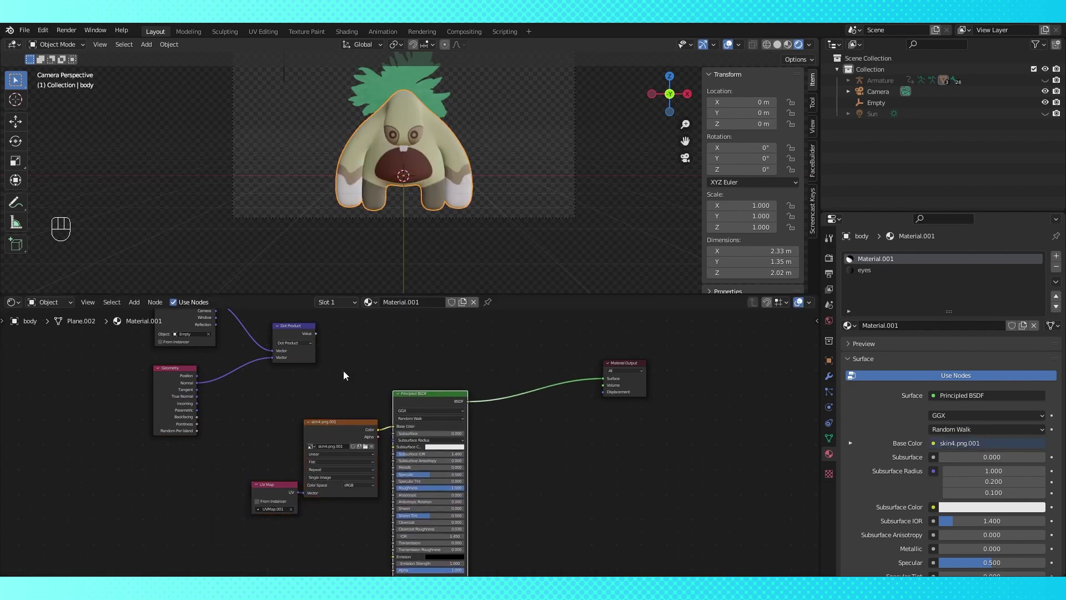
Step: Add an Emission shader above the Principled BSDF
{"action": "key", "text": "shift+a"}
{"action": "mouse_move", "coordinate": [516, 412]}
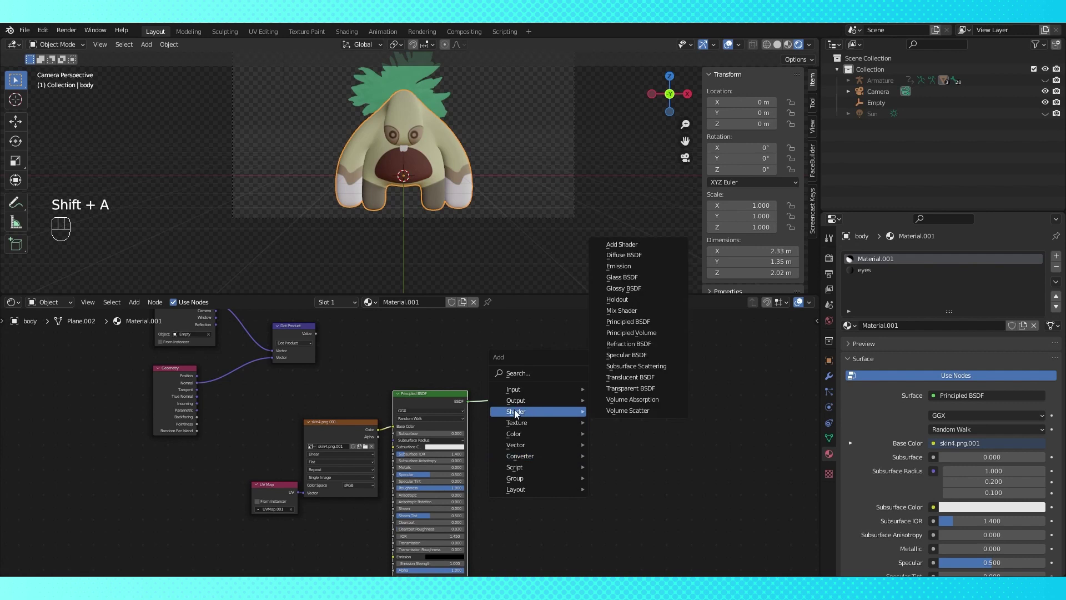
{"action": "left_click", "coordinate": [620, 266]}
{"action": "left_click", "coordinate": [422, 321]}
{"action": "middle_click_drag", "start_coordinate": [517, 333], "coordinate": [506, 368], "text": "shift"}
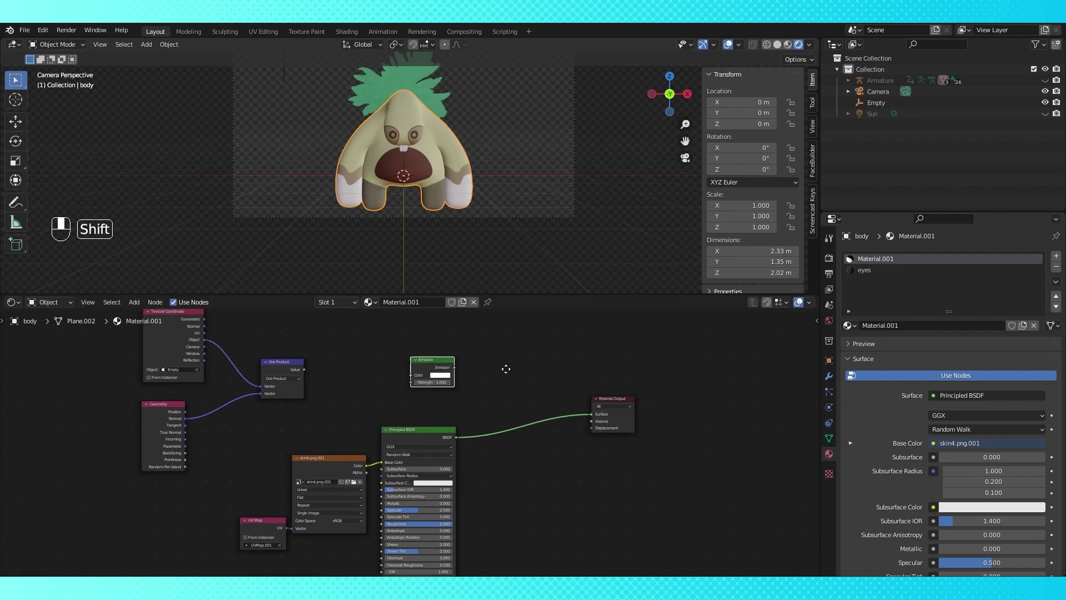
Step: Insert a Mix Shader on the link between the Principled BSDF and the Material Output
{"action": "key", "text": "shift+a"}
{"action": "mouse_move", "coordinate": [515, 373]}
{"action": "left_click", "coordinate": [558, 437]}
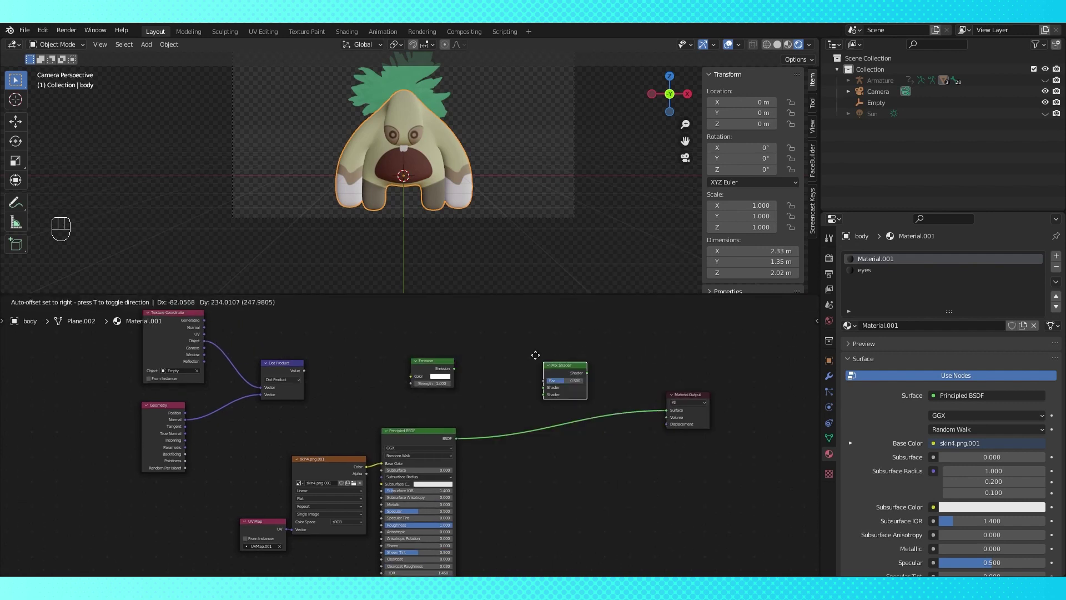
{"action": "left_click", "coordinate": [593, 401]}
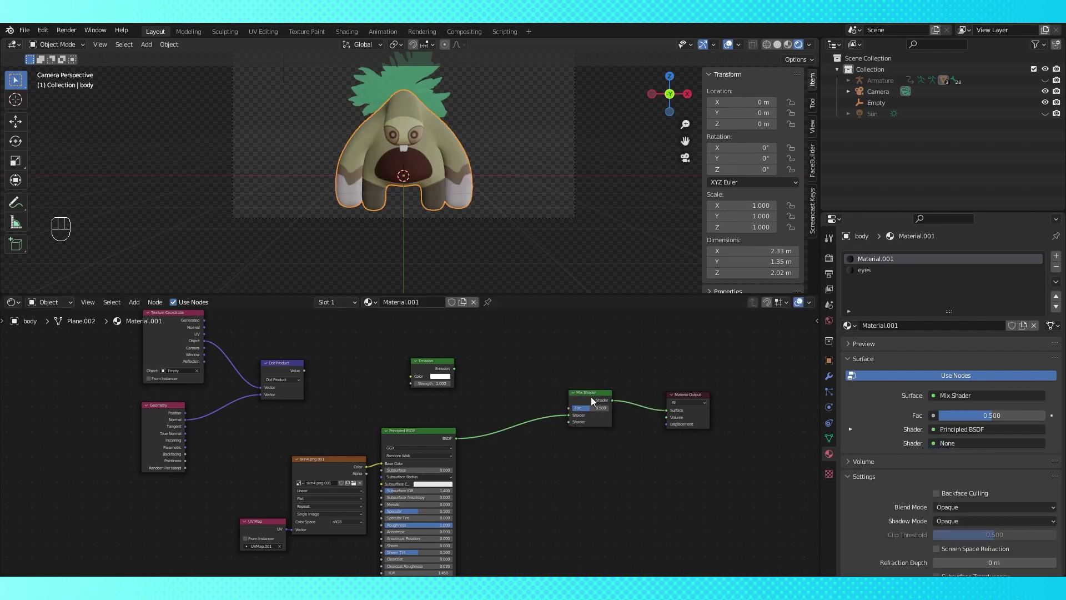
Step: Connect the Emission shader to the Mix Shader's first Shader input and the Dot Product's Value to its Fac
{"action": "left_click_drag", "start_coordinate": [592, 401], "coordinate": [574, 381]}
{"action": "left_click_drag", "start_coordinate": [454, 368], "coordinate": [551, 395]}
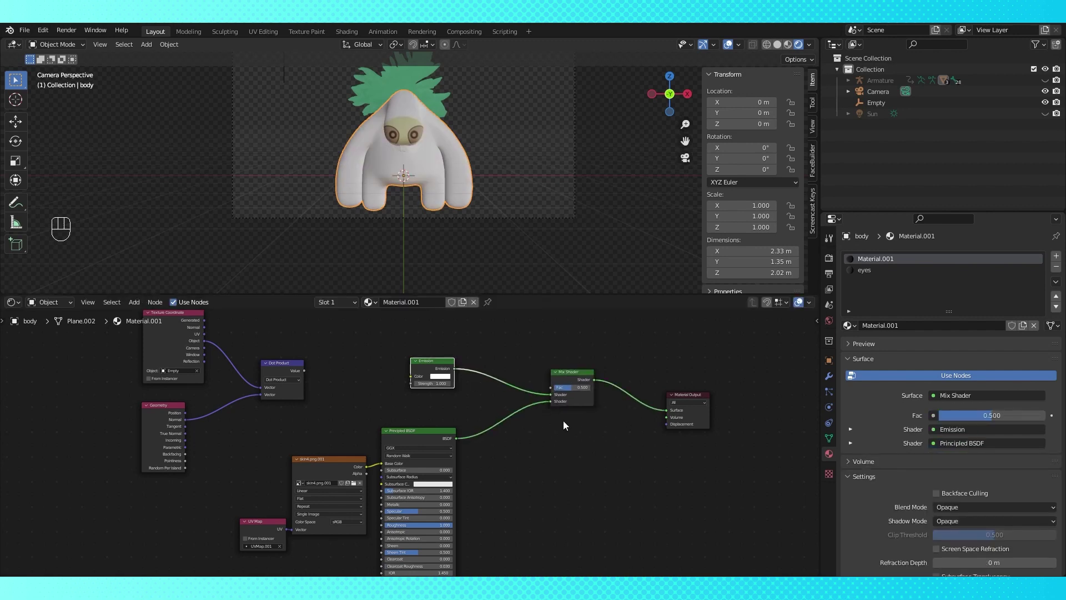
{"action": "left_click_drag", "start_coordinate": [303, 370], "coordinate": [551, 388]}
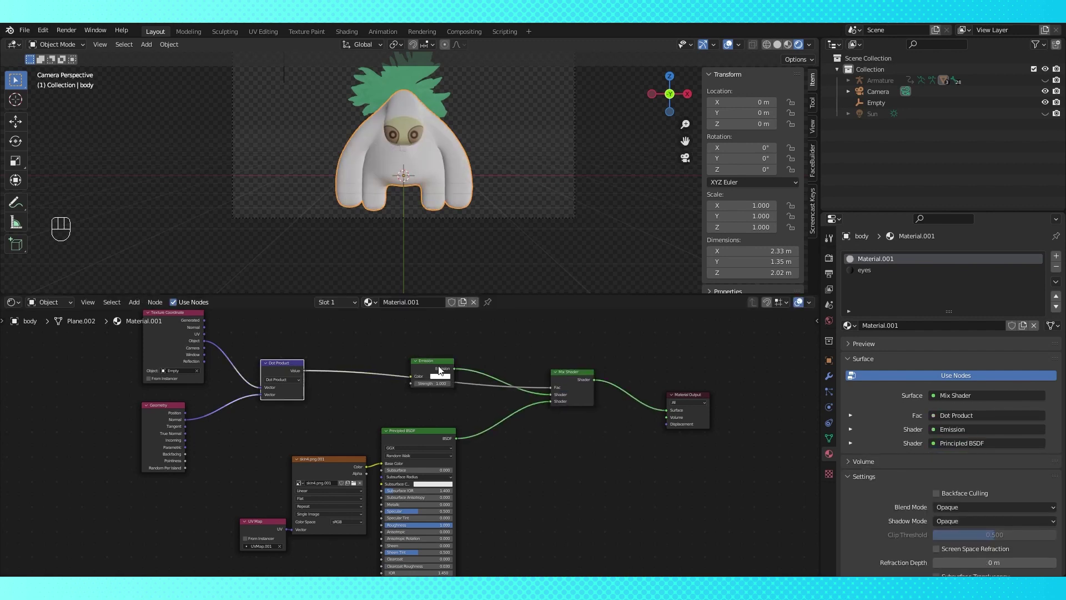
Step: Swap the Mix Shader's two shader inputs so Emission is second, and move the Emission node beside the Principled BSDF
{"action": "left_click_drag", "start_coordinate": [434, 365], "coordinate": [426, 396]}
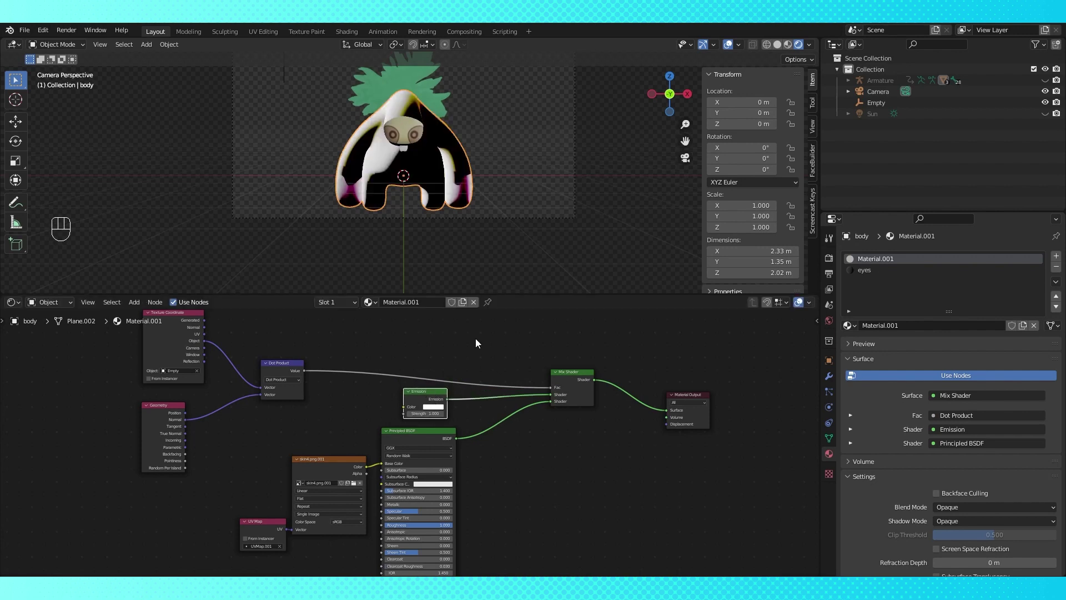
{"action": "scroll", "coordinate": [475, 338], "scroll_direction": "up", "scroll_amount": 2}
{"action": "middle_click_drag", "start_coordinate": [428, 383], "coordinate": [464, 440]}
{"action": "left_click_drag", "start_coordinate": [610, 448], "coordinate": [610, 457]}
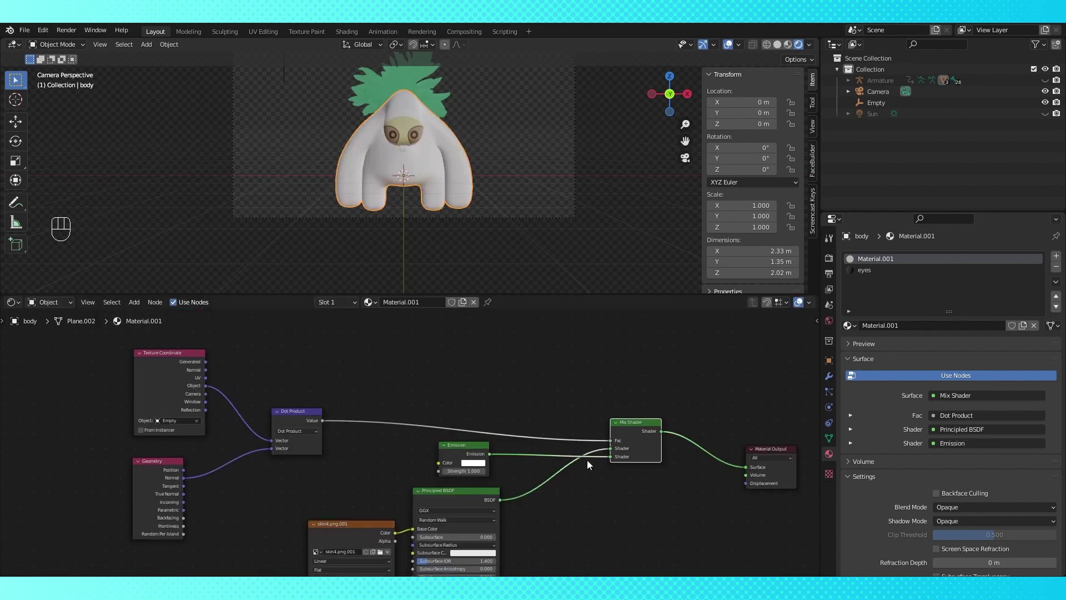
{"action": "mouse_move", "coordinate": [473, 446]}
{"action": "left_mouse_down"}
{"action": "mouse_move", "coordinate": [515, 465]}
{"action": "mouse_move", "coordinate": [559, 510]}
{"action": "left_mouse_up"}
{"action": "middle_click_drag", "start_coordinate": [439, 452], "coordinate": [426, 436], "text": "shift"}
Step: Insert a ColorRamp on the link between the Dot Product and the Mix Shader's Fac
{"action": "key", "text": "shift+a"}
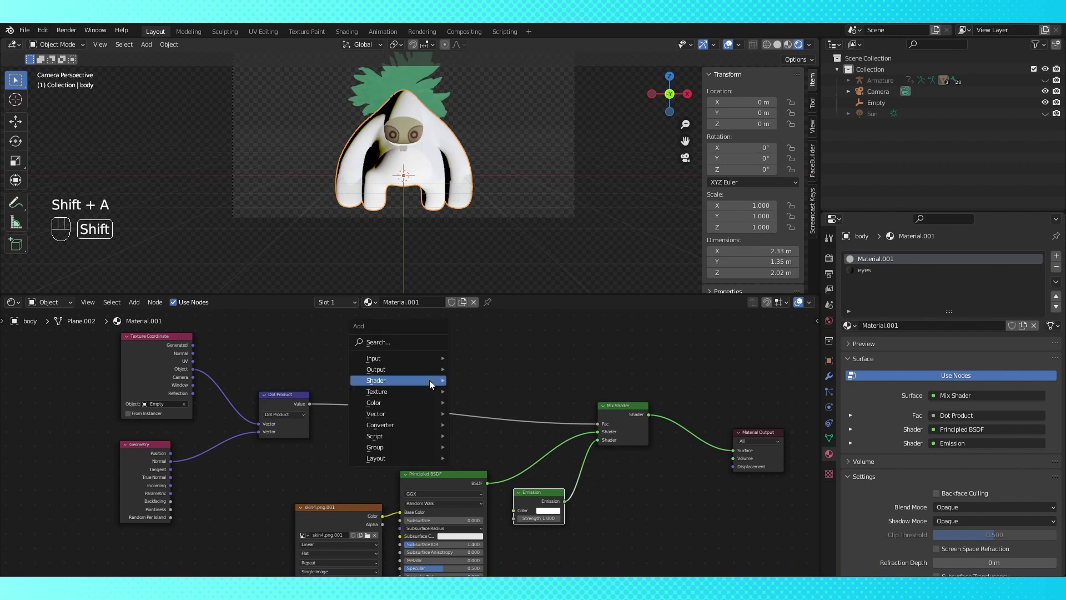
{"action": "mouse_move", "coordinate": [411, 424]}
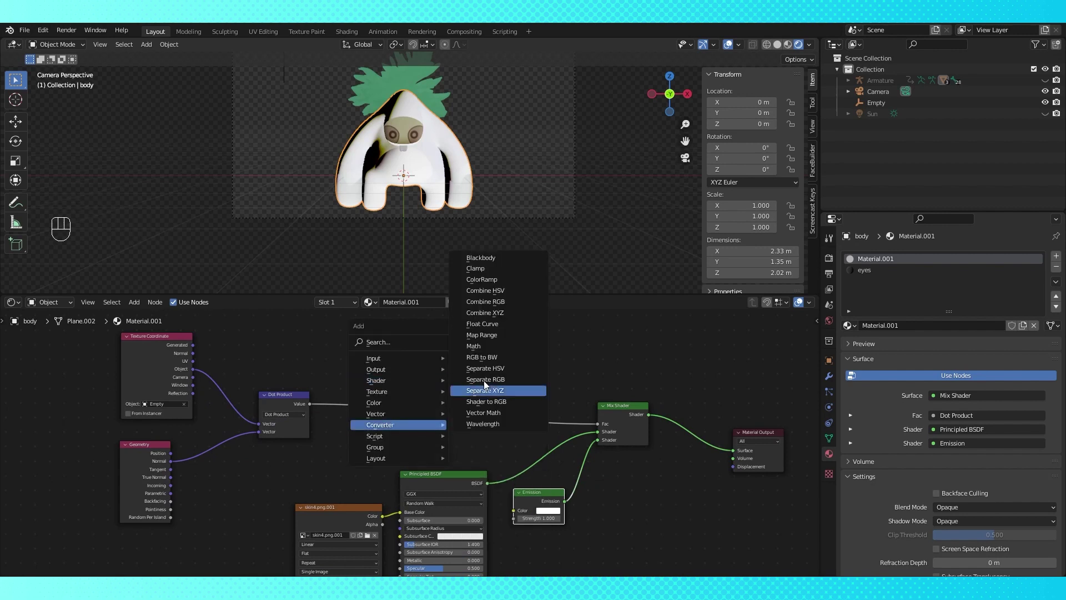
{"action": "left_click", "coordinate": [482, 279]}
{"action": "left_click", "coordinate": [372, 373]}
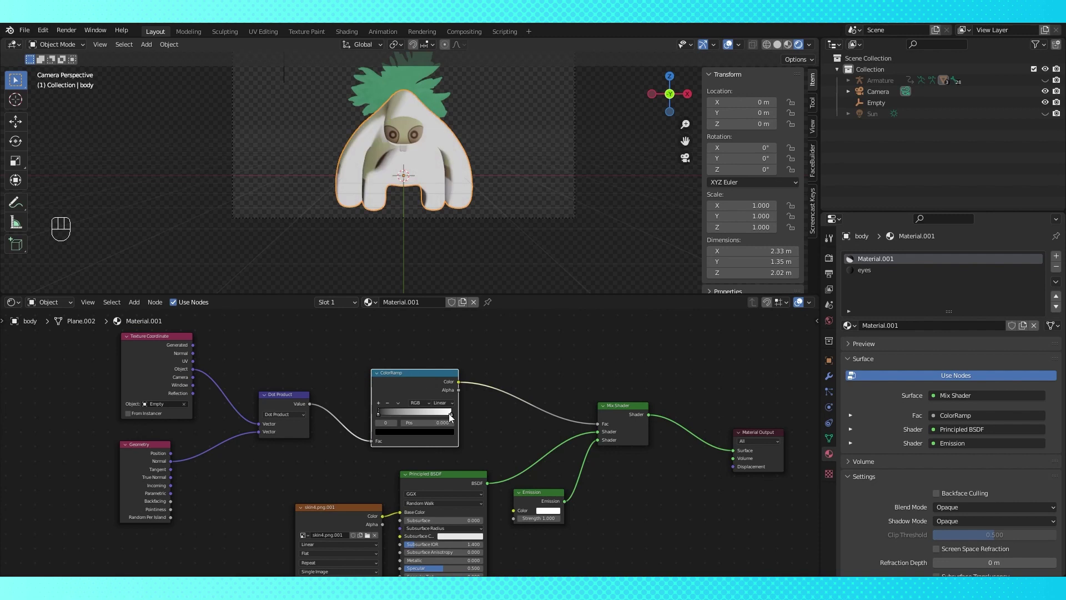
Step: Reverse the ColorRamp to run from white to black, and move the black stop to position 0.073
{"action": "left_click_drag", "start_coordinate": [450, 414], "coordinate": [373, 415]}
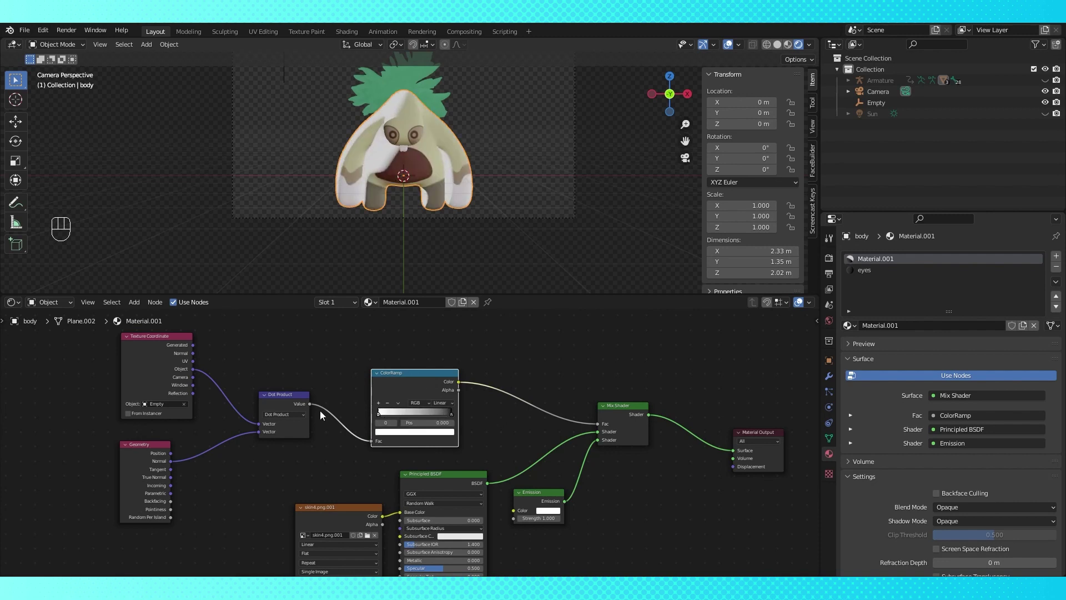
{"action": "scroll", "coordinate": [320, 414], "scroll_direction": "up", "scroll_amount": 2}
{"action": "left_click_drag", "start_coordinate": [474, 401], "coordinate": [375, 397]}
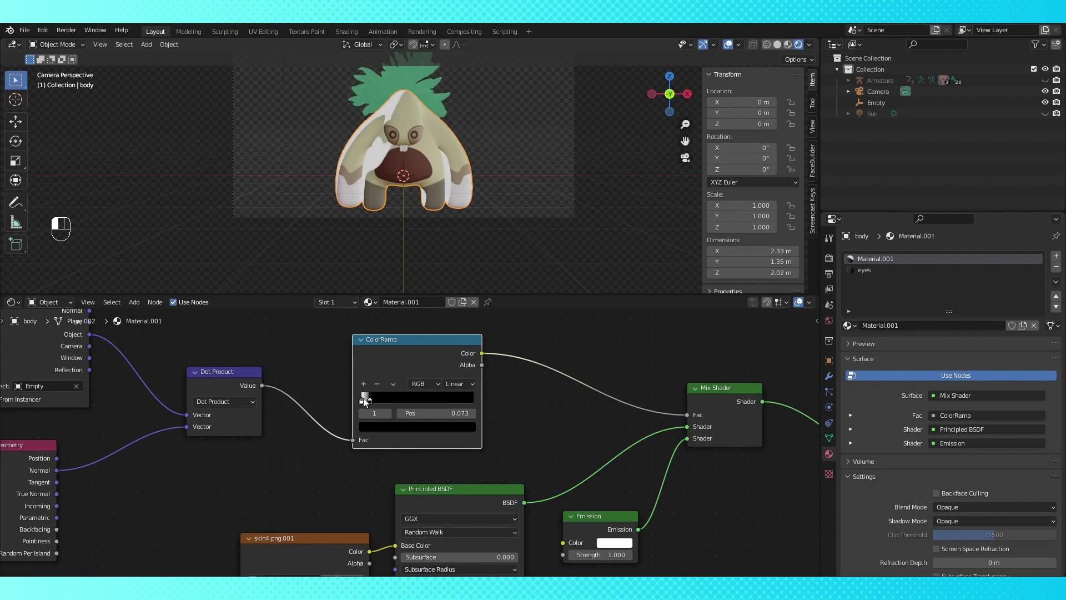
Step: Resize the Empty, reposition it in the top view, and examine the light on the body from the camera
{"action": "scroll", "coordinate": [332, 117], "scroll_direction": "down", "scroll_amount": 2}
{"action": "middle_click_drag", "start_coordinate": [332, 117], "coordinate": [336, 161], "text": "shift"}
{"action": "left_click", "coordinate": [340, 137]}
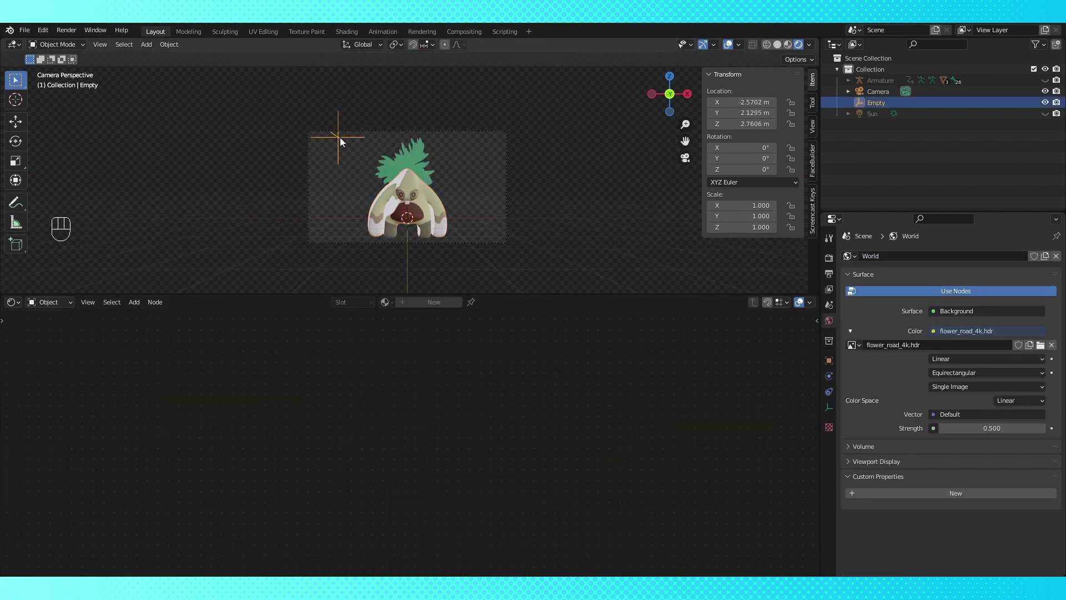
{"action": "key", "text": "s"}
{"action": "key", "text": "KP_7"}
{"action": "middle_click_drag", "start_coordinate": [405, 127], "coordinate": [421, 184], "text": "shift"}
{"action": "key", "text": "g"}
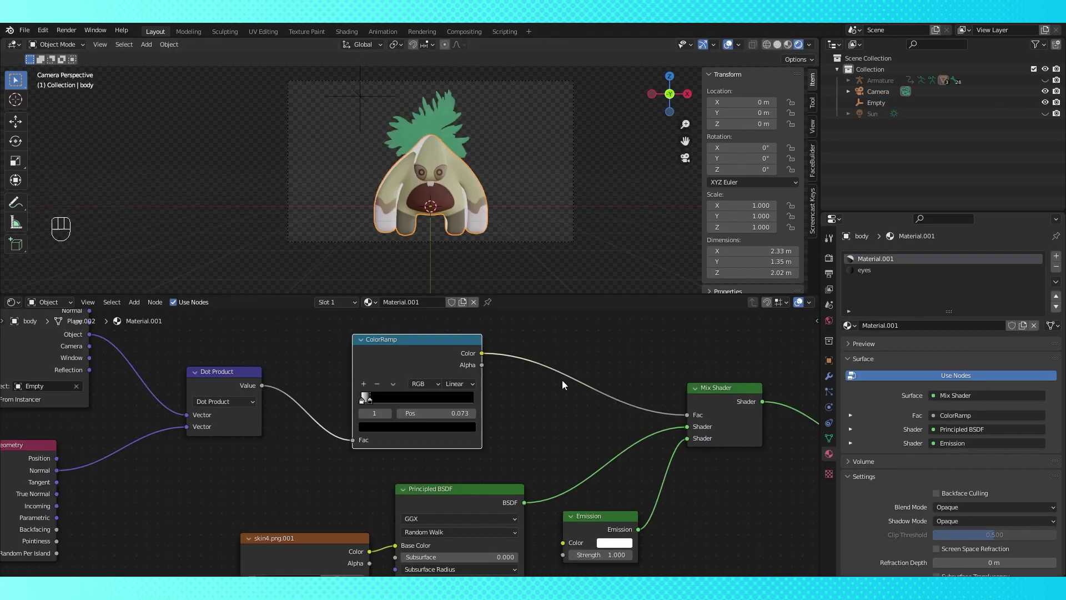
{"action": "scroll", "coordinate": [537, 411], "scroll_direction": "up", "scroll_amount": 3}
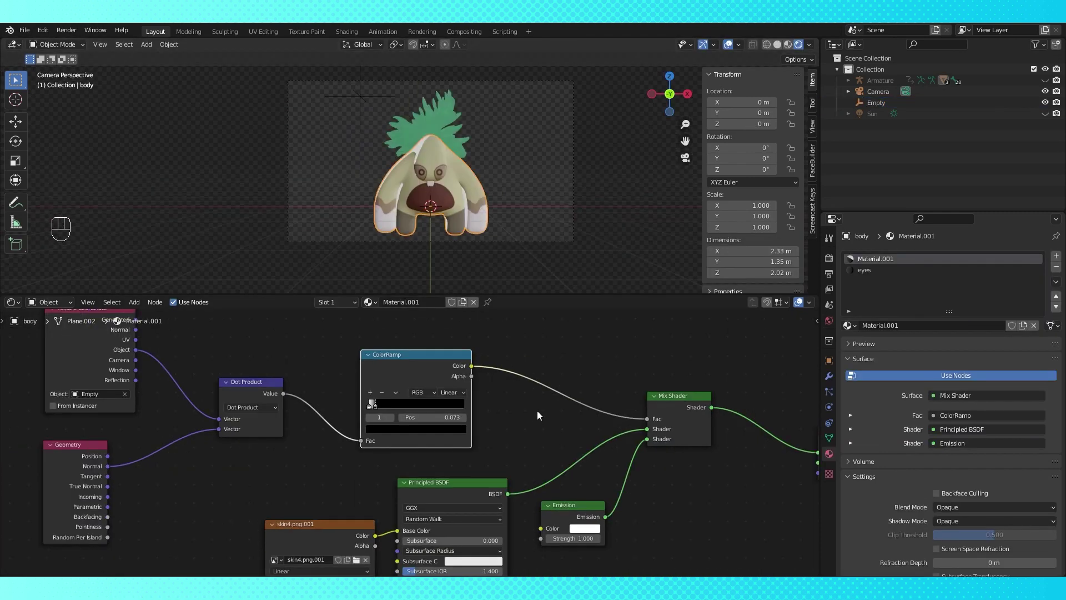
{"action": "scroll", "coordinate": [453, 149], "scroll_direction": "up", "scroll_amount": 4}
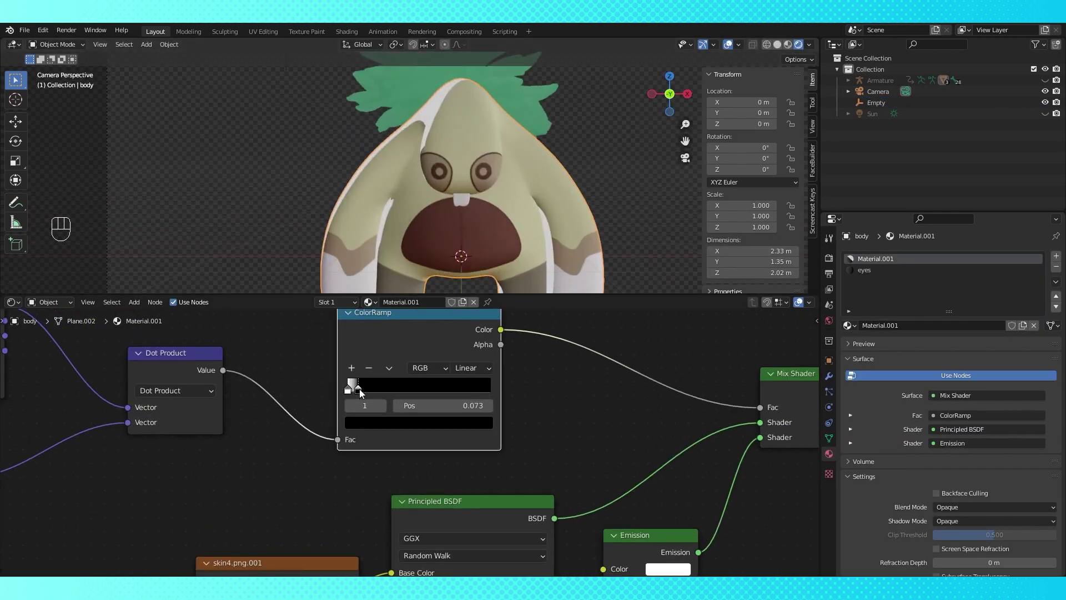
Step: Try other positions for the ColorRamp's black stop, including 0.082, and test a tint for the Emission color
{"action": "left_click_drag", "start_coordinate": [358, 389], "coordinate": [394, 386]}
{"action": "left_click_drag", "start_coordinate": [394, 387], "coordinate": [360, 387]}
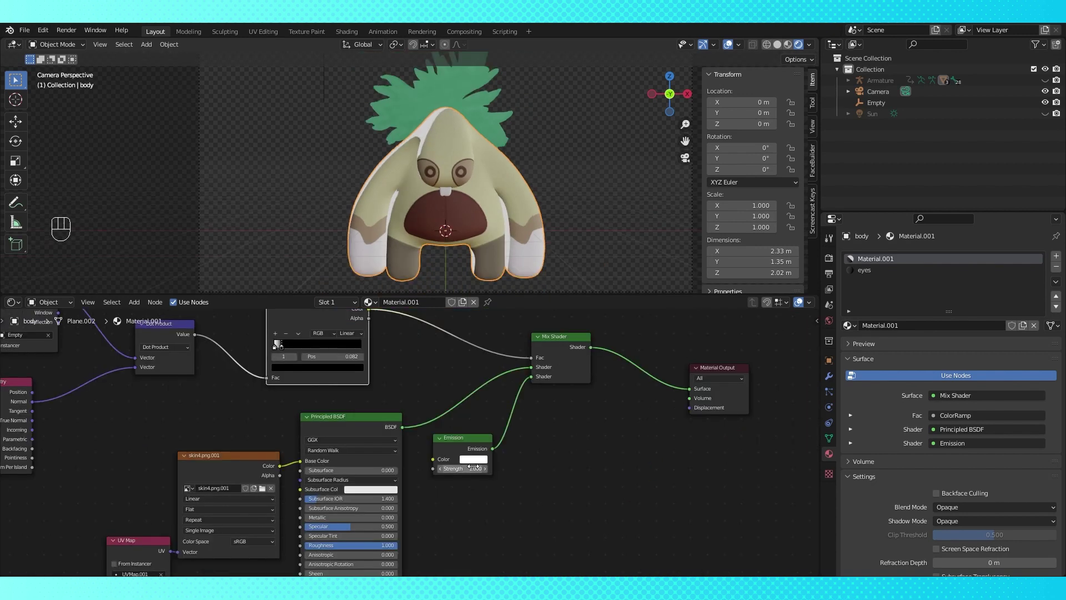
{"action": "left_click", "coordinate": [473, 458]}
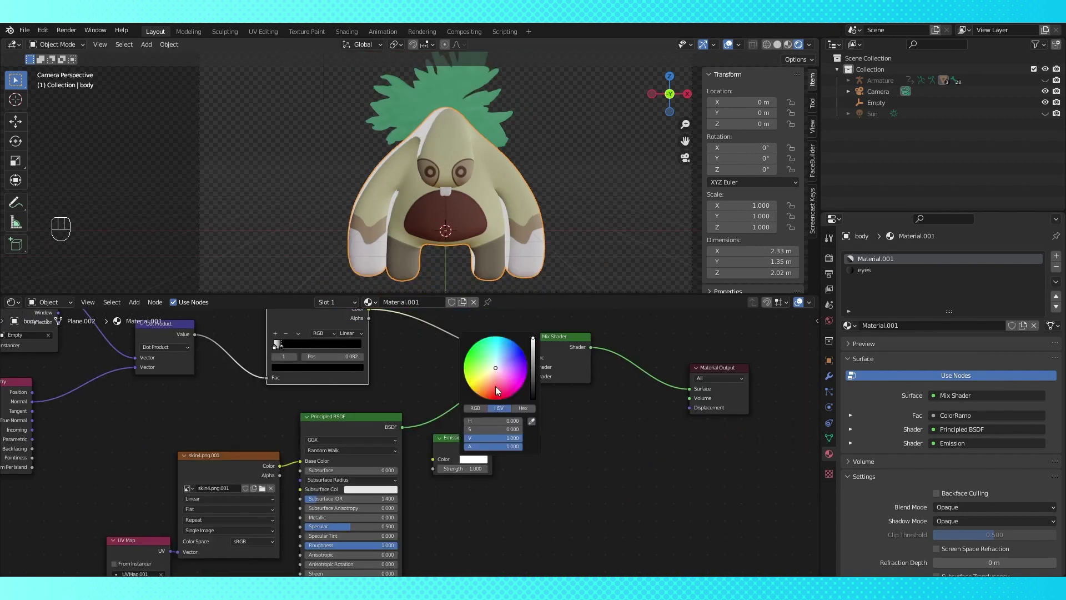
{"action": "mouse_move", "coordinate": [498, 390]}
{"action": "left_mouse_down"}
{"action": "mouse_move", "coordinate": [513, 386]}
{"action": "mouse_move", "coordinate": [519, 350]}
{"action": "mouse_move", "coordinate": [520, 380]}
{"action": "mouse_move", "coordinate": [524, 355]}
{"action": "mouse_move", "coordinate": [510, 340]}
{"action": "mouse_move", "coordinate": [496, 368]}
{"action": "left_mouse_up"}
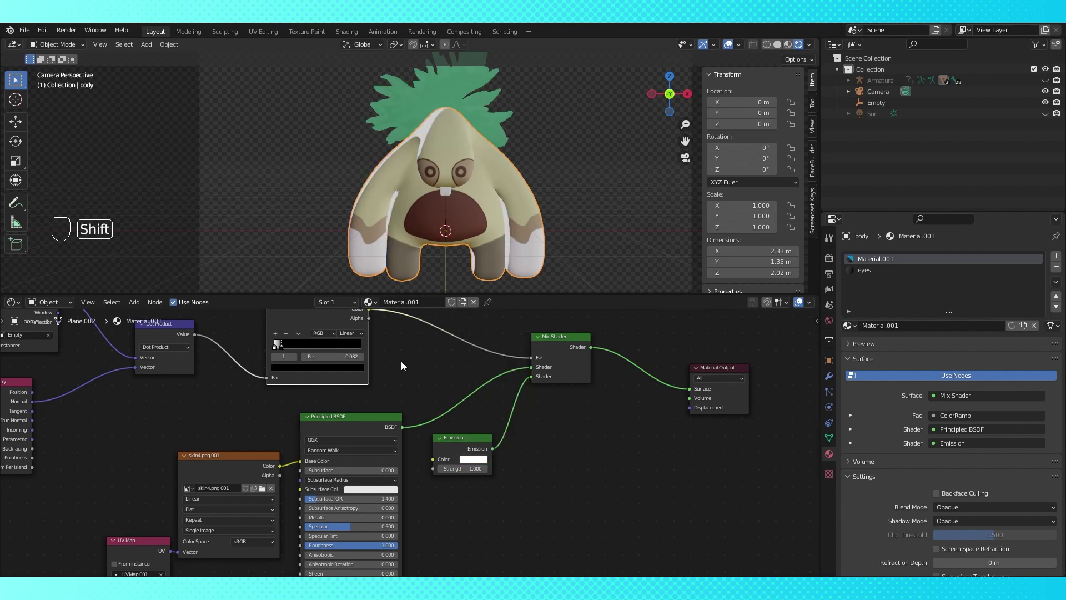
Step: Try different brightness values for the color of the ColorRamp's black stop
{"action": "middle_click_drag", "start_coordinate": [400, 361], "coordinate": [444, 405]}
{"action": "left_click", "coordinate": [446, 404]}
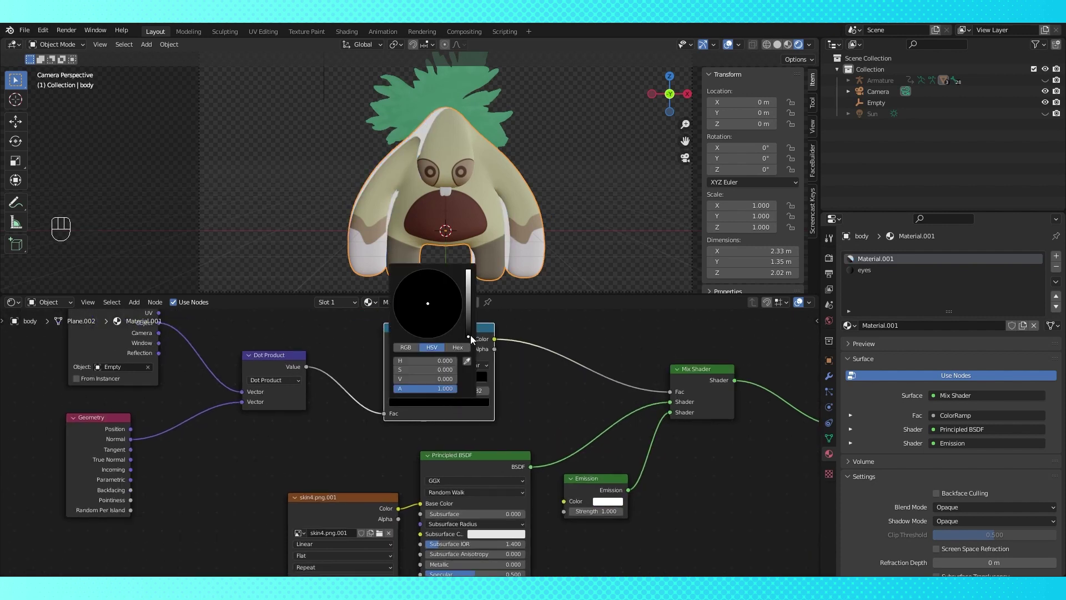
{"action": "mouse_move", "coordinate": [469, 335]}
{"action": "left_mouse_down"}
{"action": "mouse_move", "coordinate": [468, 289]}
{"action": "mouse_move", "coordinate": [468, 336]}
{"action": "left_mouse_up"}
{"action": "left_click", "coordinate": [392, 379]}
{"action": "left_click", "coordinate": [439, 401]}
{"action": "left_click", "coordinate": [468, 303]}
Step: Test a different Emission color on the body and compare the light from the camera
{"action": "middle_click_drag", "start_coordinate": [404, 183], "coordinate": [457, 195]}
{"action": "left_click", "coordinate": [607, 501]}
{"action": "left_click_drag", "start_coordinate": [631, 403], "coordinate": [601, 385]}
{"action": "key", "text": "KP_0"}
{"action": "mouse_move", "coordinate": [438, 328]}
{"action": "left_mouse_down"}
{"action": "mouse_move", "coordinate": [502, 328]}
{"action": "mouse_move", "coordinate": [419, 326]}
{"action": "left_mouse_up"}
{"action": "left_click_drag", "start_coordinate": [379, 378], "coordinate": [466, 379]}
{"action": "left_click", "coordinate": [607, 501]}
Step: Add a Combine XYZ node between Texture Coordinate and Dot Product, moving the Texture Coordinate node farther away to make room
{"action": "scroll", "coordinate": [255, 369], "scroll_direction": "down", "scroll_amount": 4}
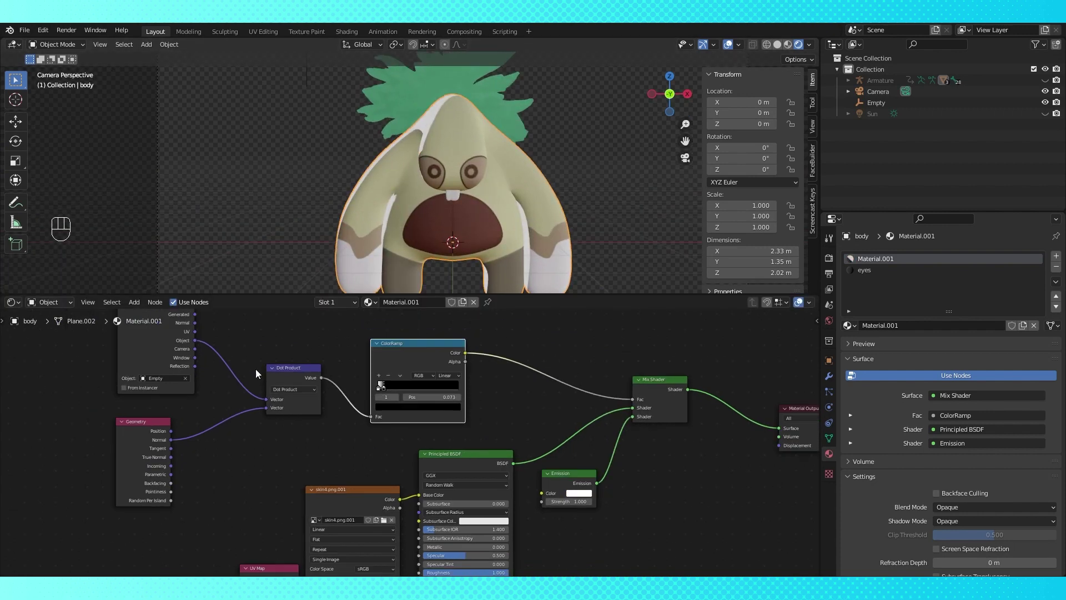
{"action": "middle_click_drag", "start_coordinate": [256, 369], "coordinate": [347, 414]}
{"action": "scroll", "coordinate": [327, 384], "scroll_direction": "down", "scroll_amount": 3}
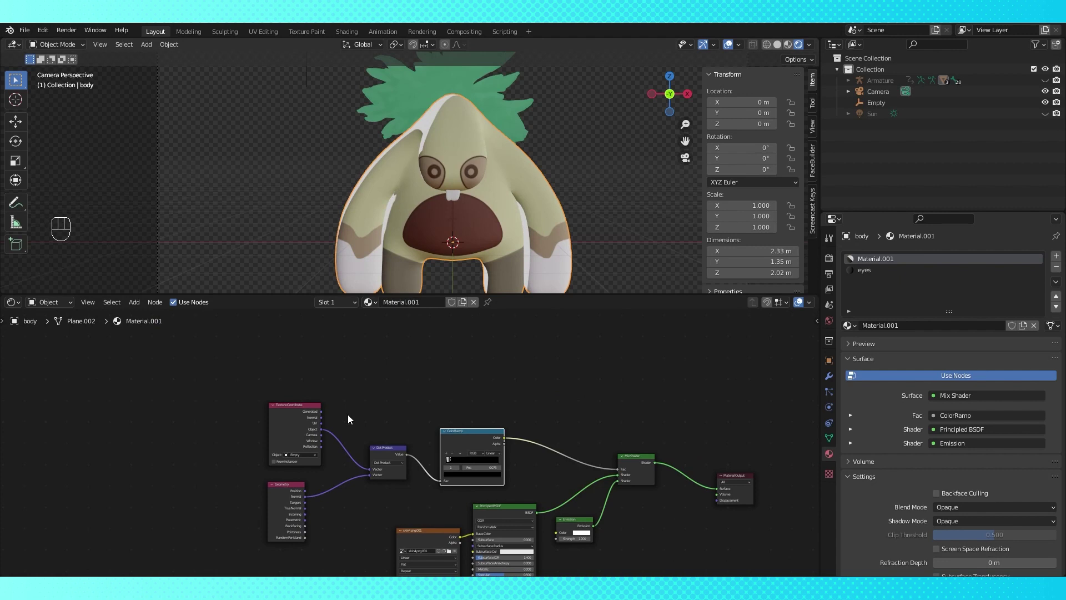
{"action": "key", "text": "shift+a"}
{"action": "mouse_move", "coordinate": [356, 395]}
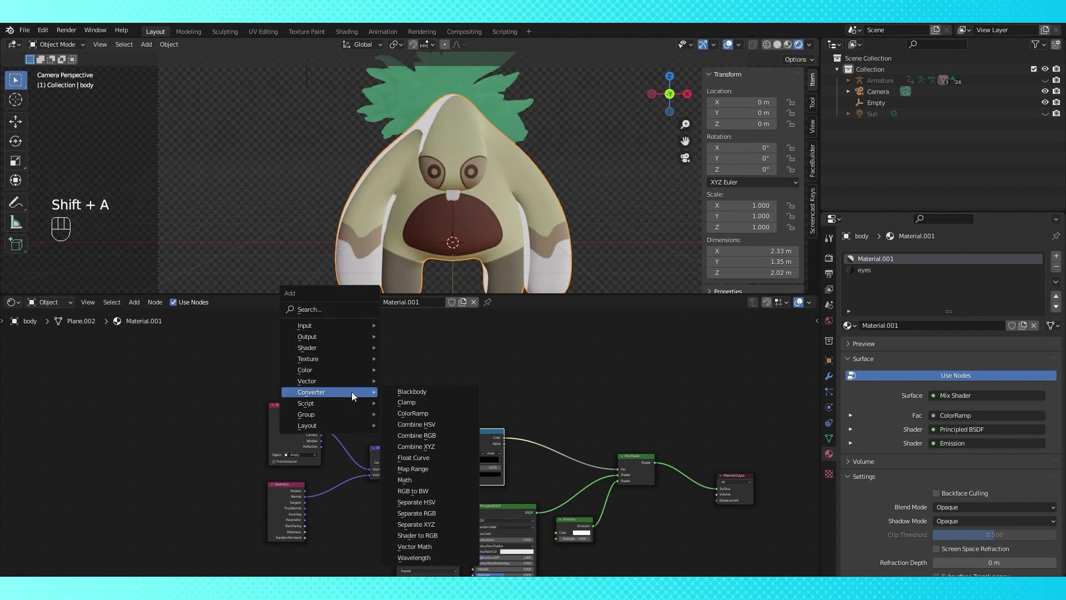
{"action": "left_click", "coordinate": [441, 446]}
{"action": "left_click", "coordinate": [320, 349]}
{"action": "left_click_drag", "start_coordinate": [295, 412], "coordinate": [192, 430]}
{"action": "left_click_drag", "start_coordinate": [337, 357], "coordinate": [298, 411]}
{"action": "middle_click_drag", "start_coordinate": [349, 414], "coordinate": [279, 362], "text": "shift"}
Step: Move the skin4.png.001 texture and UV Map nodes aside, and connect the texture's Color to the Emission's Color
{"action": "scroll", "coordinate": [379, 456], "scroll_direction": "up", "scroll_amount": 3}
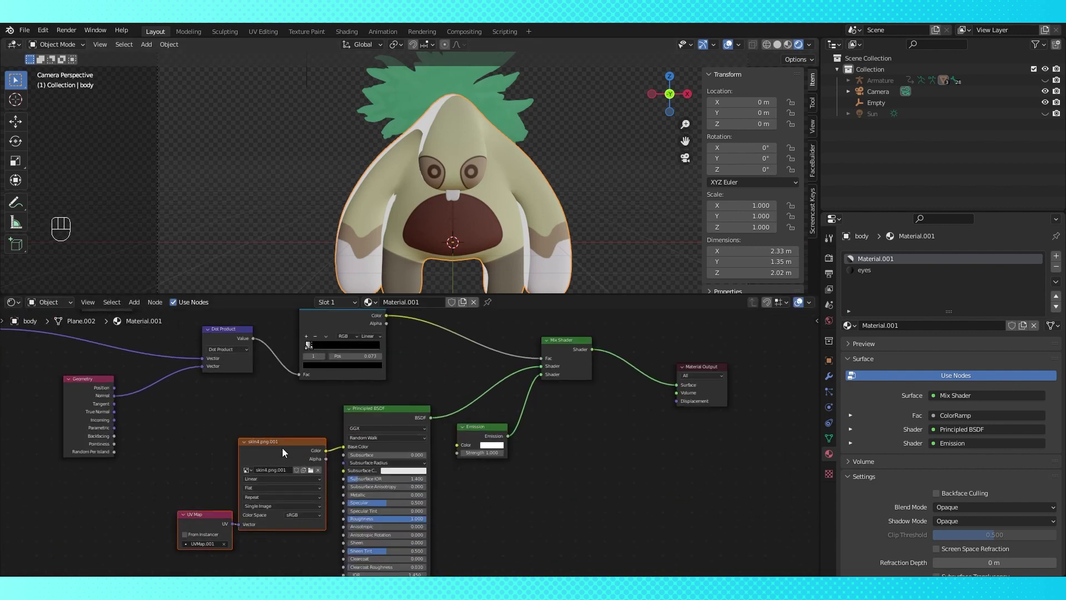
{"action": "left_click_drag", "start_coordinate": [294, 449], "coordinate": [199, 475]}
{"action": "left_click_drag", "start_coordinate": [441, 452], "coordinate": [457, 445]}
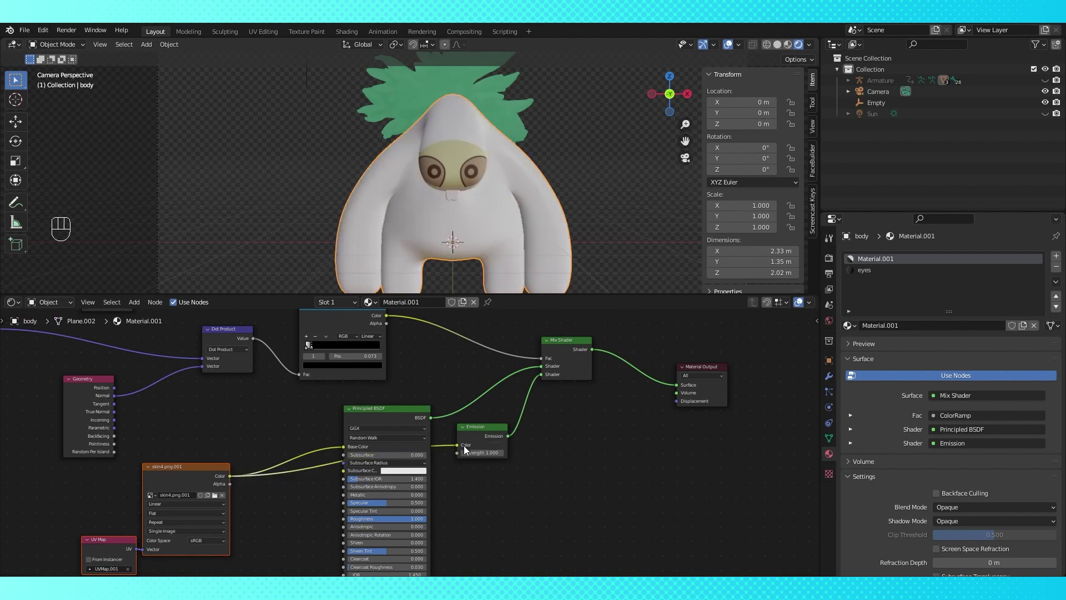
Step: Set the Emission strength to 10 and return to the camera view
{"action": "middle_click_drag", "start_coordinate": [577, 164], "coordinate": [592, 262]}
{"action": "key", "text": "KP_1"}
{"action": "scroll", "coordinate": [501, 444], "scroll_direction": "up", "scroll_amount": 3}
{"action": "left_click_drag", "start_coordinate": [501, 455], "coordinate": [530, 455]}
{"action": "key", "text": "KP_0"}
Step: Try moving the Empty freely and along the Y axis to preview how the light shifts across the body
{"action": "scroll", "coordinate": [448, 159], "scroll_direction": "down", "scroll_amount": 3}
{"action": "left_click", "coordinate": [360, 99]}
{"action": "key", "text": "g"}
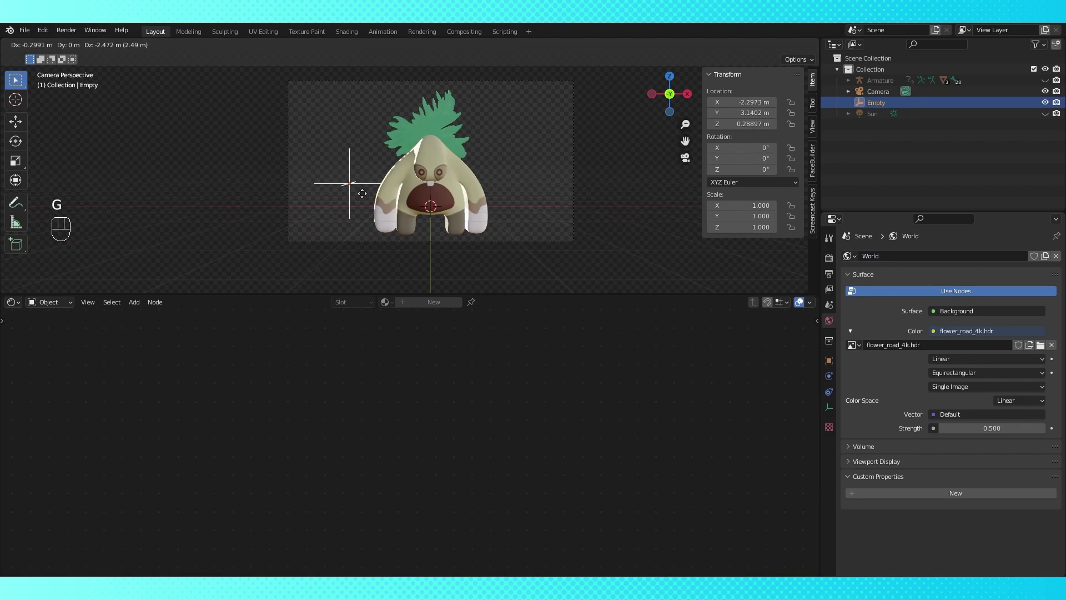
{"action": "right_click", "coordinate": [356, 187]}
{"action": "key", "text": "g"}
{"action": "key", "text": "y"}
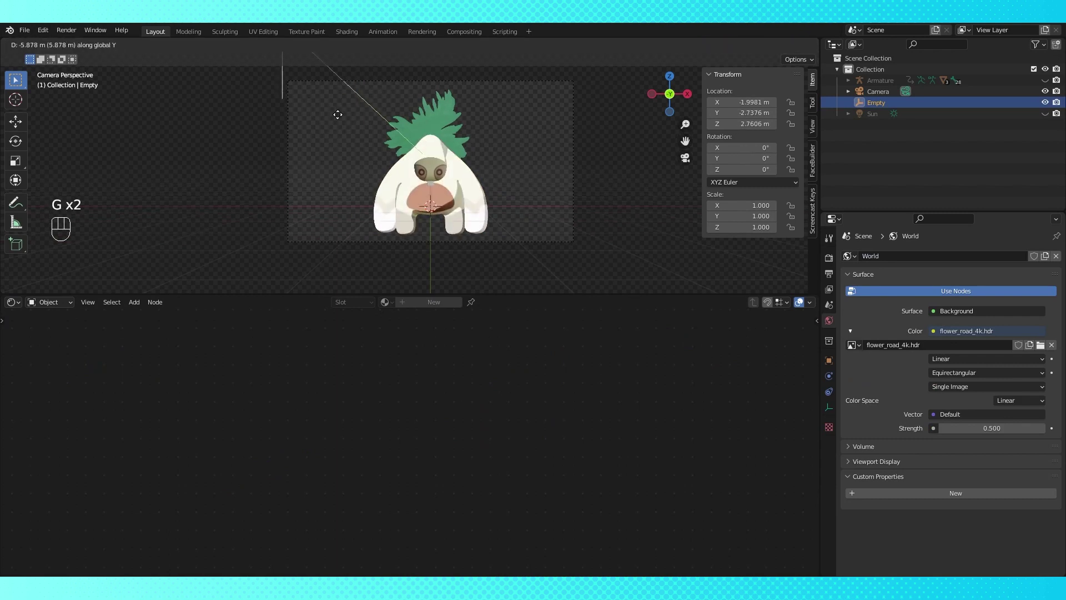
{"action": "right_click", "coordinate": [422, 142]}
Step: In the body's Material.001, replace the Texture Coordinate link into the Dot Product's first Vector with the Combine XYZ output
{"action": "left_click", "coordinate": [437, 148]}
{"action": "left_click", "coordinate": [864, 269]}
{"action": "scroll", "coordinate": [611, 433], "scroll_direction": "down", "scroll_amount": 3}
{"action": "middle_click_drag", "start_coordinate": [389, 478], "coordinate": [678, 431], "text": "shift"}
{"action": "left_click", "coordinate": [870, 259]}
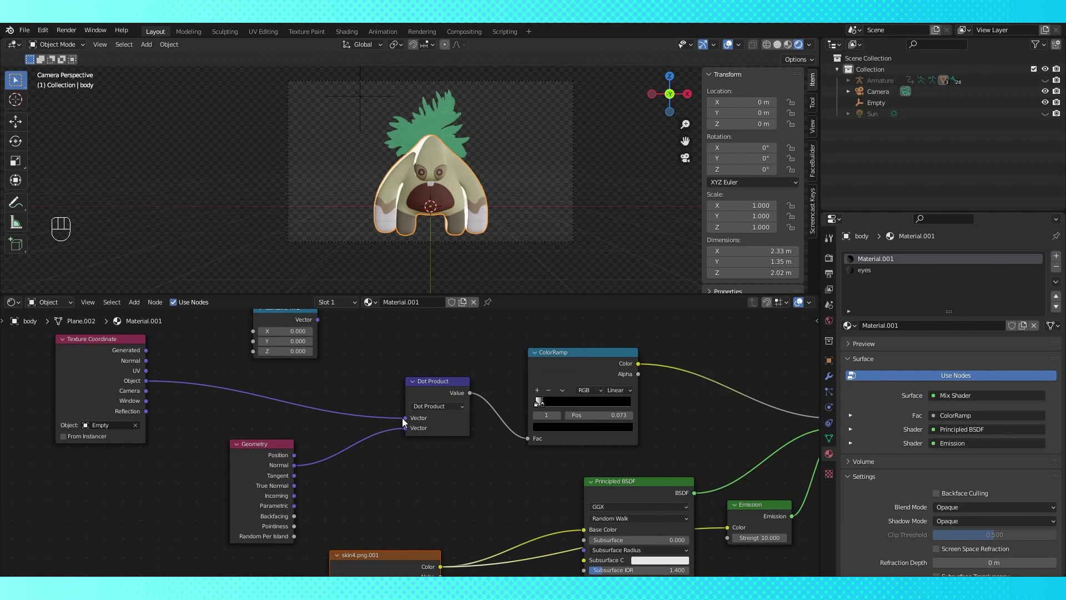
{"action": "left_click_drag", "start_coordinate": [405, 418], "coordinate": [210, 414]}
{"action": "left_click_drag", "start_coordinate": [408, 435], "coordinate": [406, 432]}
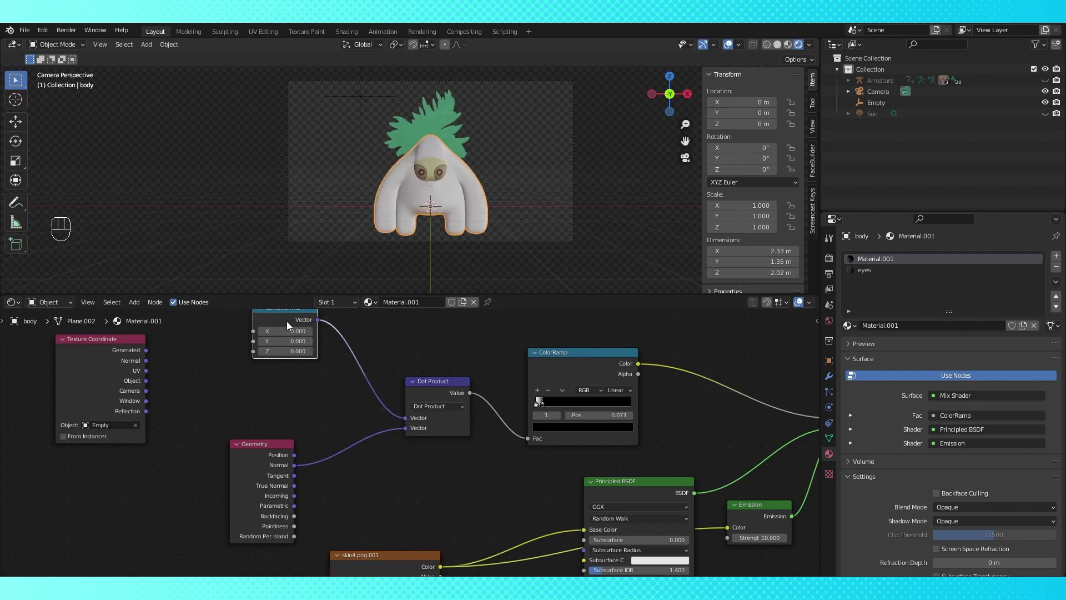
Step: Place the Combine XYZ node beside the Dot Product and set its X to 2.2 and Y to -3.6
{"action": "mouse_move", "coordinate": [285, 323]}
{"action": "left_mouse_down"}
{"action": "mouse_move", "coordinate": [271, 368]}
{"action": "mouse_move", "coordinate": [261, 362]}
{"action": "left_mouse_up"}
{"action": "scroll", "coordinate": [269, 367], "scroll_direction": "up", "scroll_amount": 3}
{"action": "left_click_drag", "start_coordinate": [238, 373], "coordinate": [216, 373]}
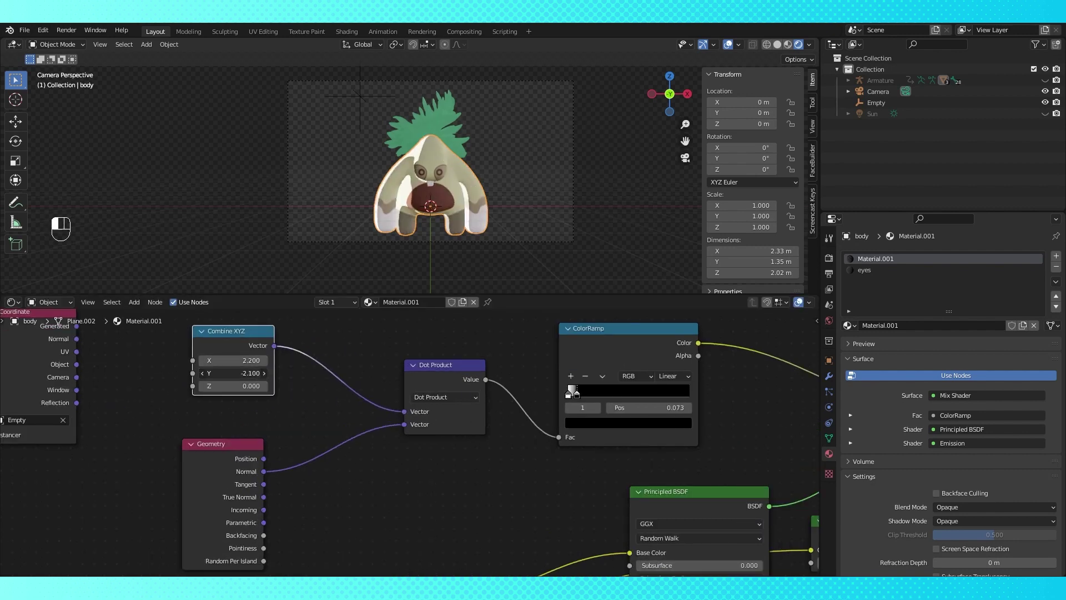
{"action": "scroll", "coordinate": [461, 177], "scroll_direction": "up", "scroll_amount": 2}
{"action": "left_click_drag", "start_coordinate": [233, 331], "coordinate": [245, 342]}
{"action": "mouse_move", "coordinate": [244, 398]}
{"action": "left_mouse_down"}
{"action": "mouse_move", "coordinate": [289, 397]}
{"action": "mouse_move", "coordinate": [228, 397]}
{"action": "mouse_move", "coordinate": [244, 398]}
{"action": "left_mouse_up"}
{"action": "scroll", "coordinate": [432, 184], "scroll_direction": "down", "scroll_amount": 3}
{"action": "scroll", "coordinate": [409, 361], "scroll_direction": "down", "scroll_amount": 4}
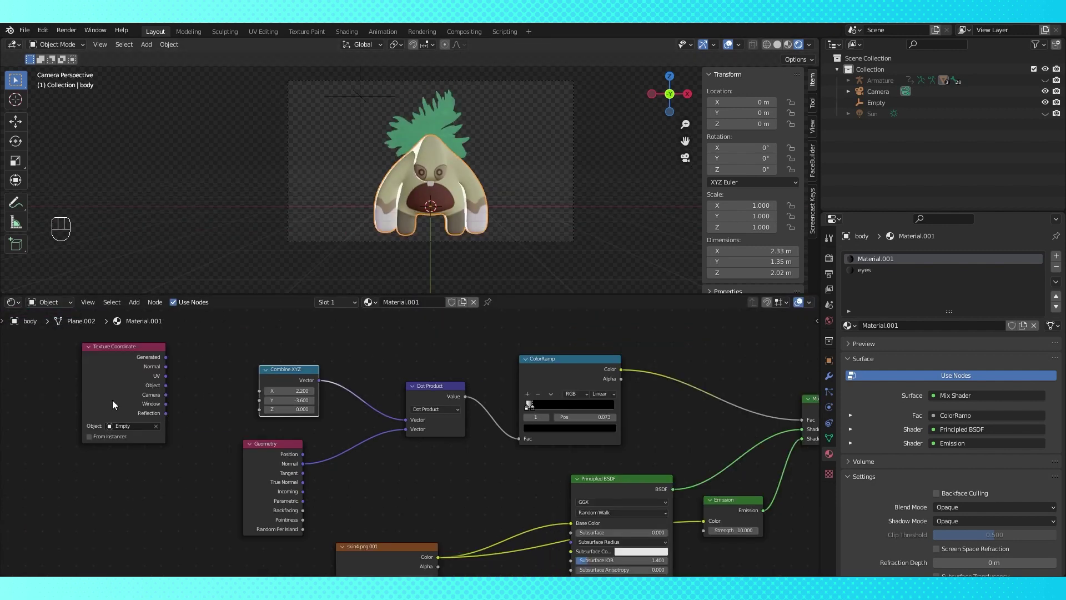
Step: Try rotating the Empty about the global Z axis and scaling it to test its influence on the light
{"action": "left_click", "coordinate": [363, 96]}
{"action": "key", "text": "r"}
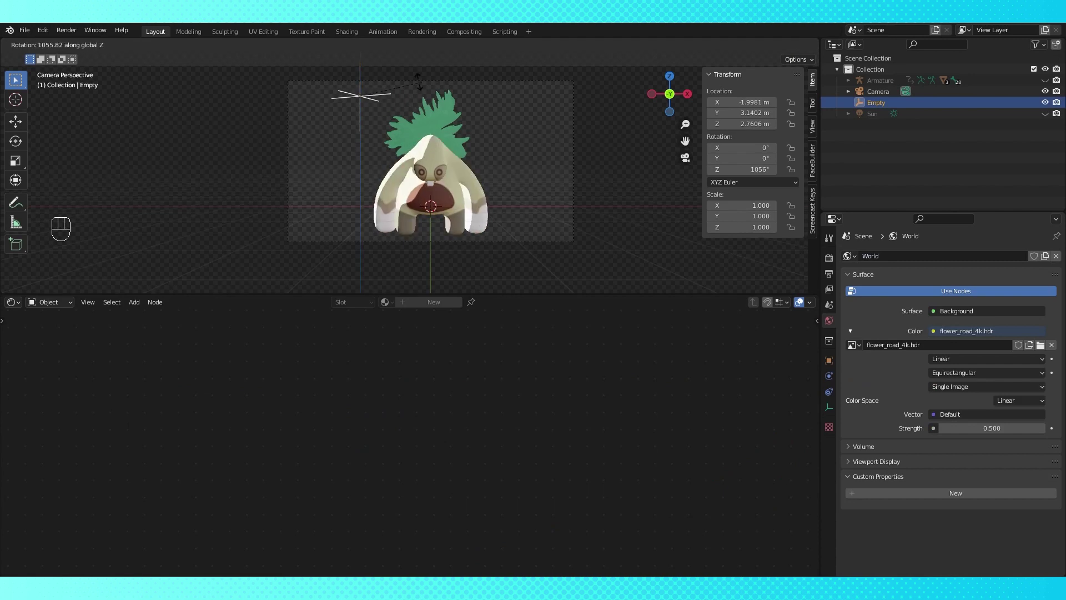
{"action": "key", "text": "Escape"}
{"action": "key", "text": "s"}
{"action": "right_click", "coordinate": [362, 120]}
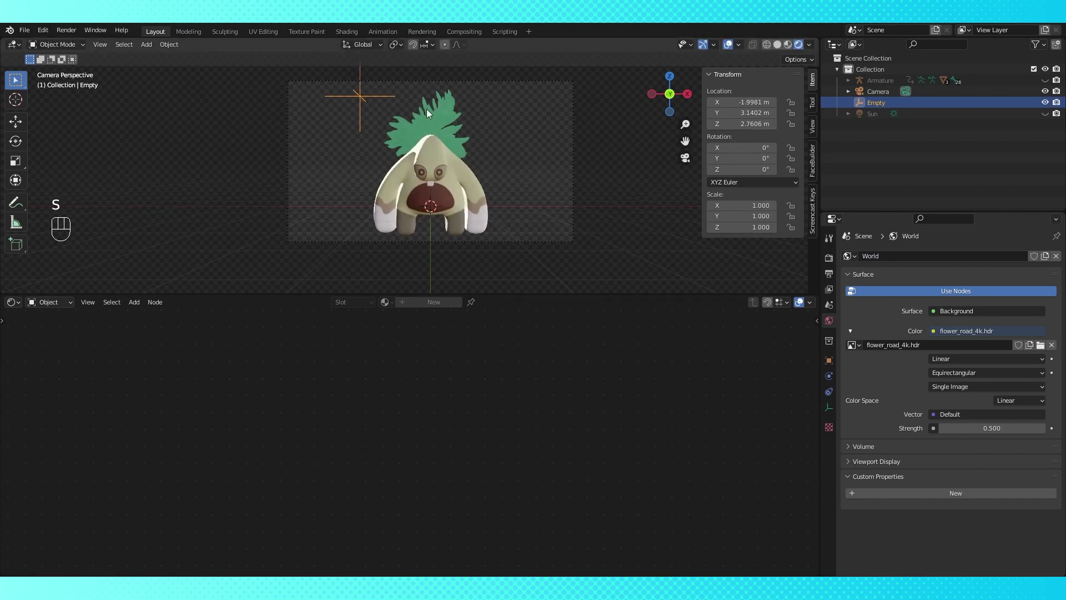
{"action": "key", "text": "r"}
{"action": "key", "text": "Escape"}
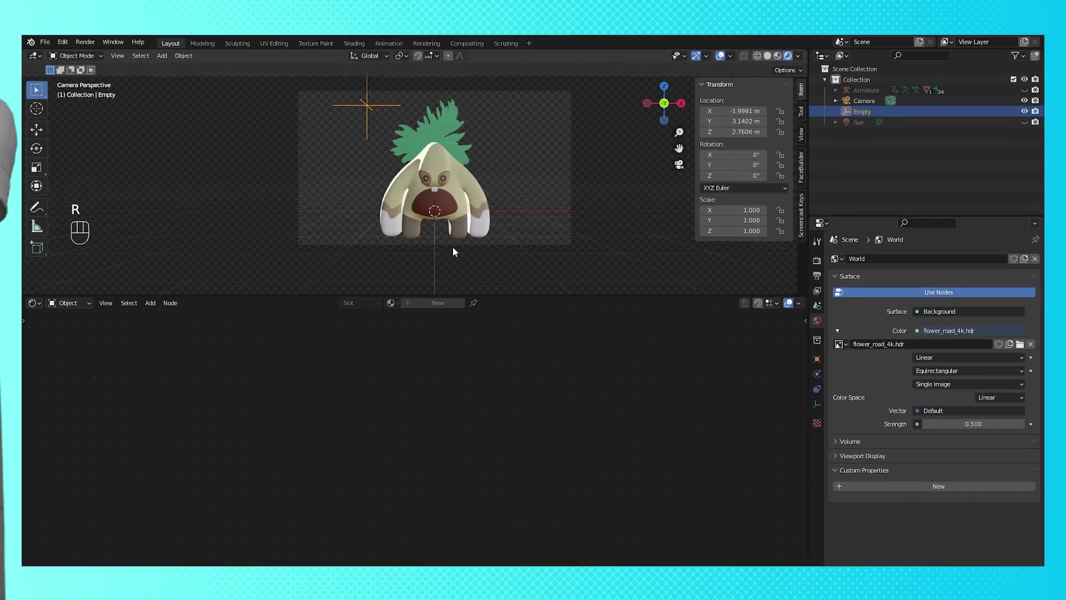